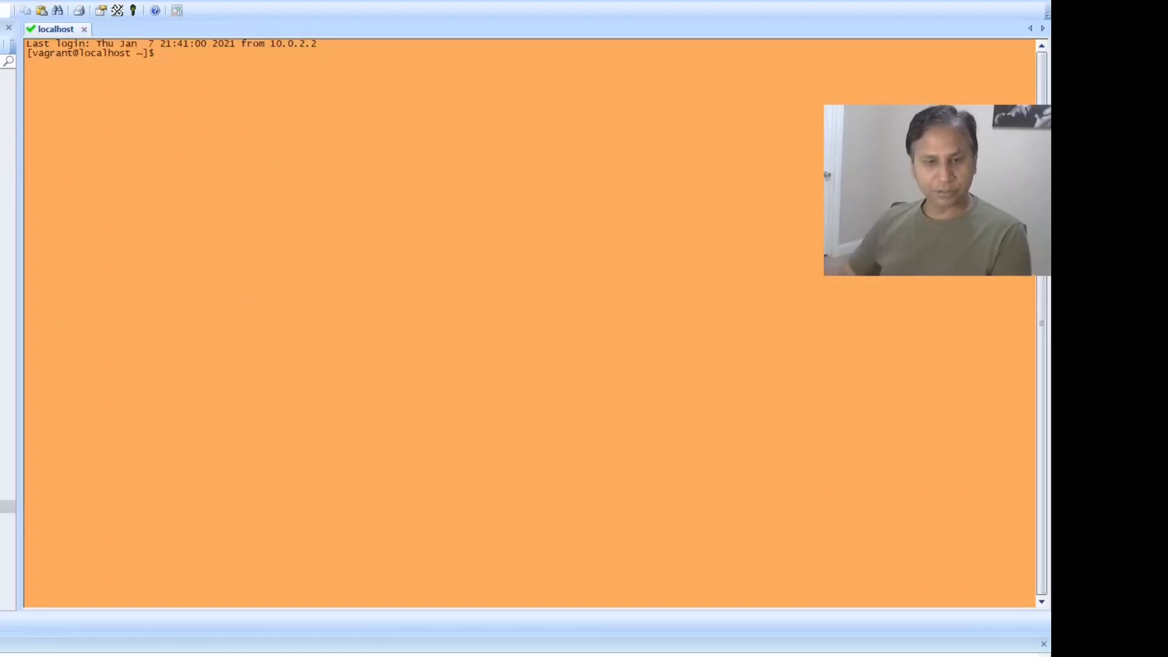
Go to the .ssh directory and list its files with details in reverse time order
type("cd ")
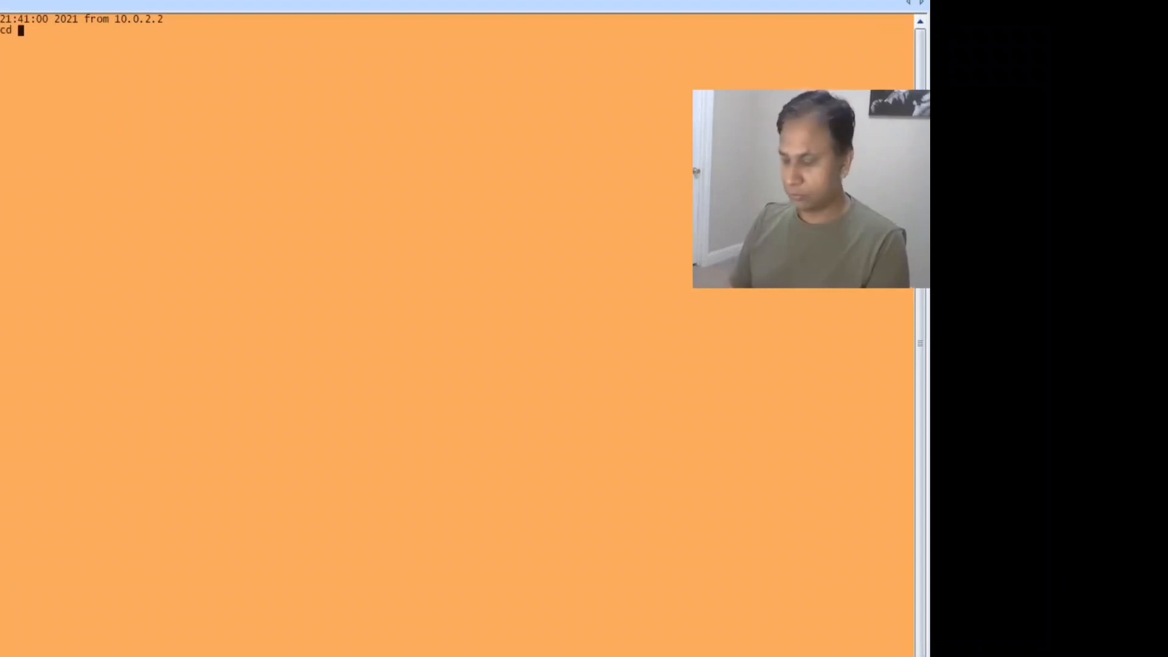
type("s -lrt")
key("Return")
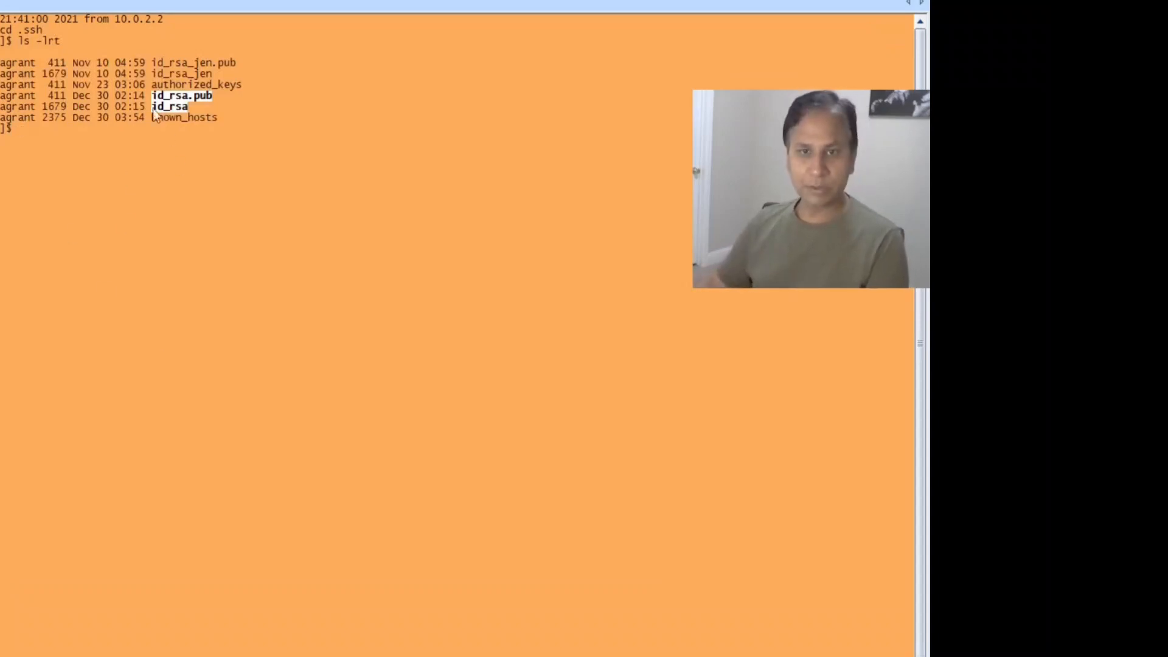
Open the authorized_keys file in vi
left_click_drag(152, 85, 259, 85)
key("ctrl+c")
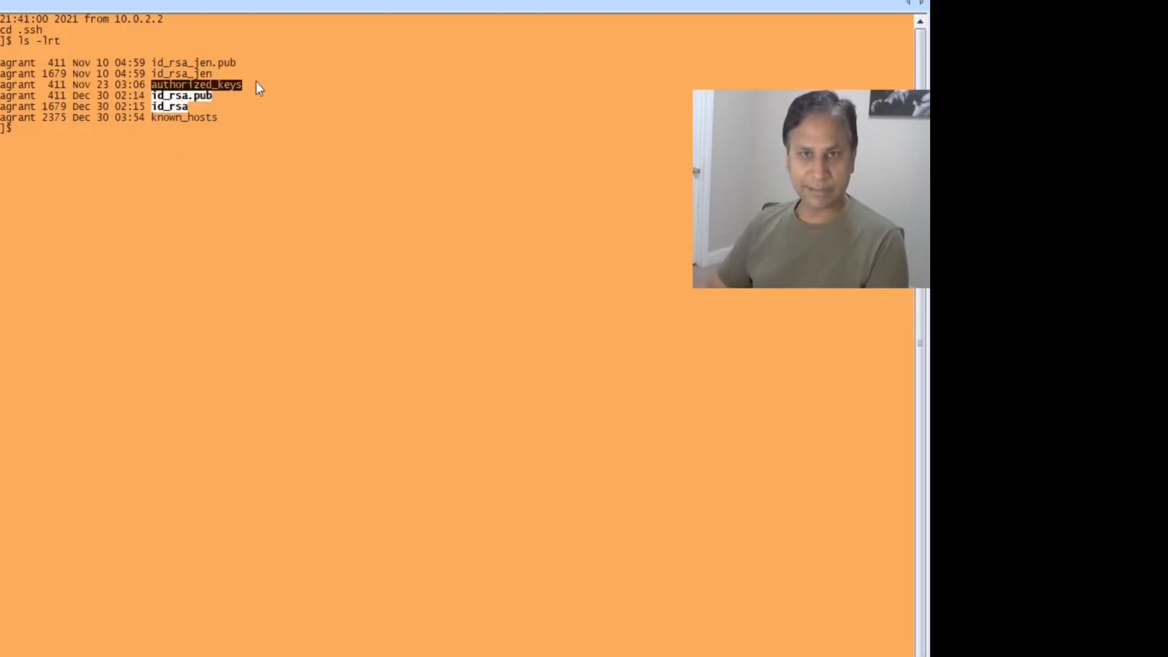
type("vi")
right_click(523, 508)
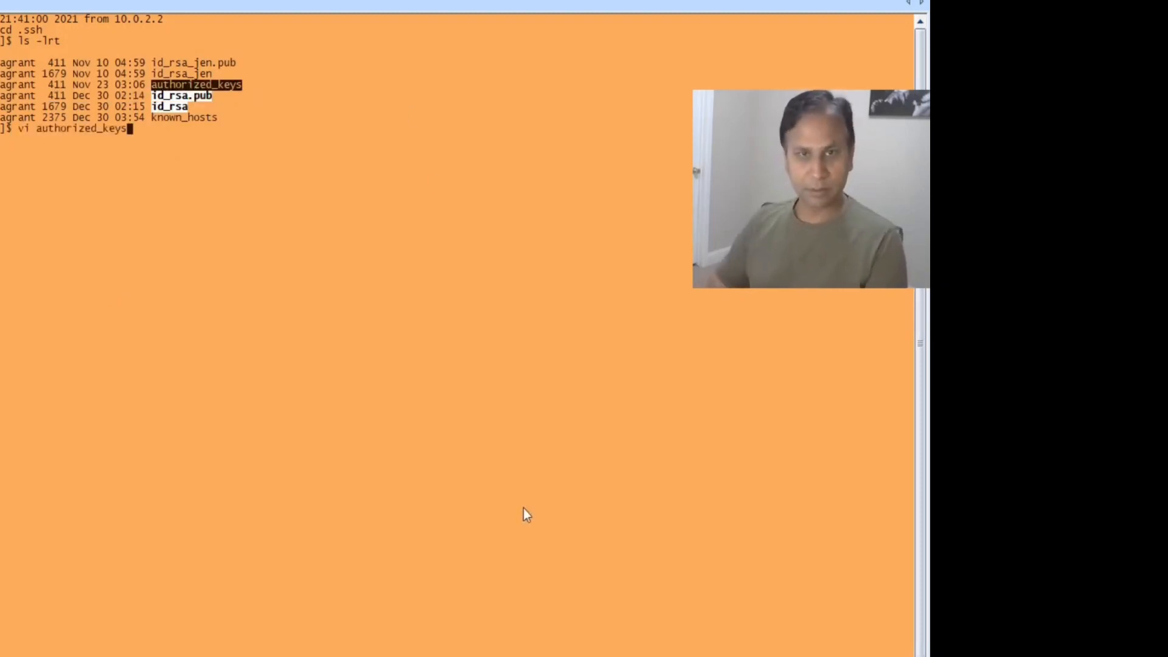
key("Return")
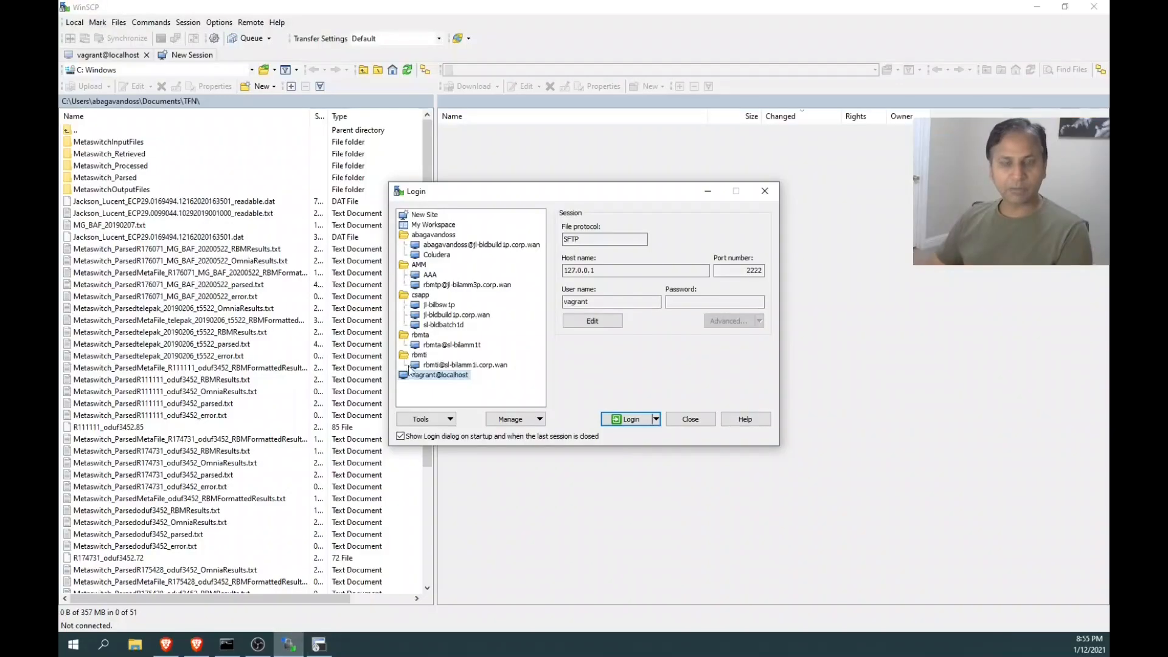
Make the saved vagrant@localhost site editable
left_click(578, 323)
left_click(731, 322)
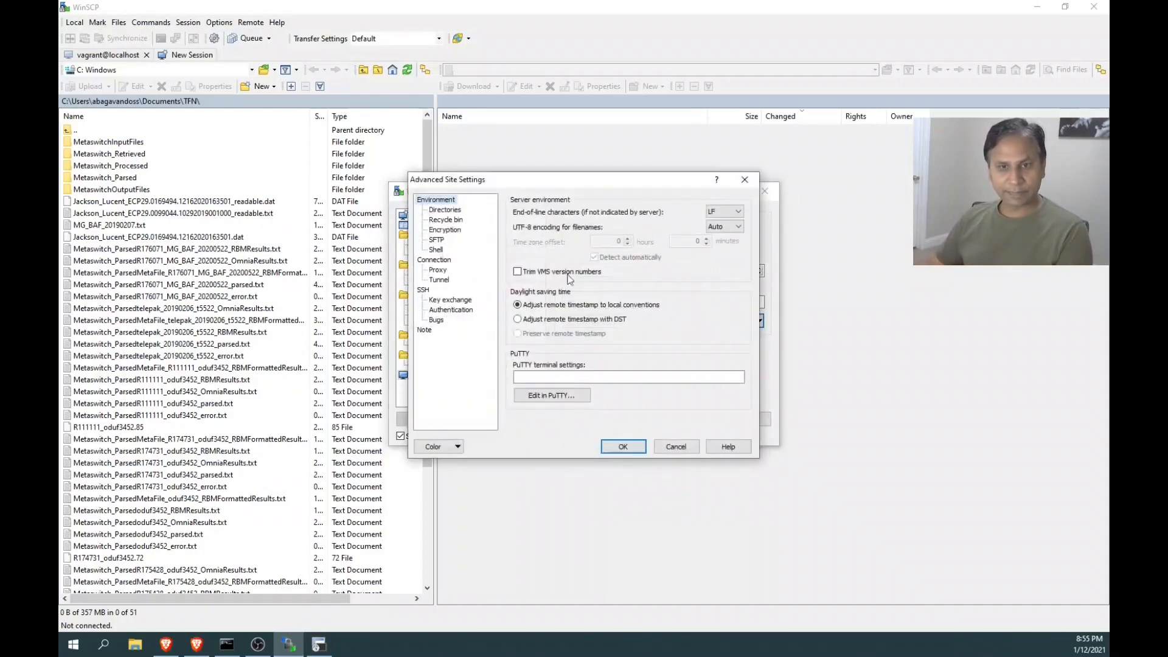
left_click_drag(529, 182, 684, 191)
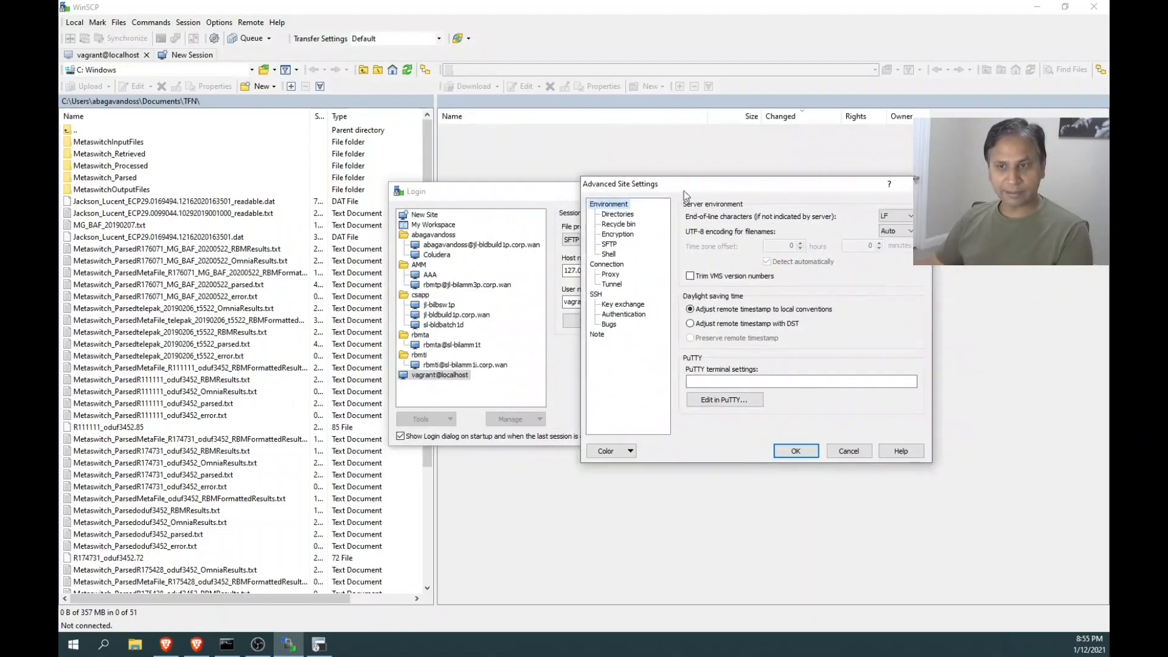
left_click(838, 449)
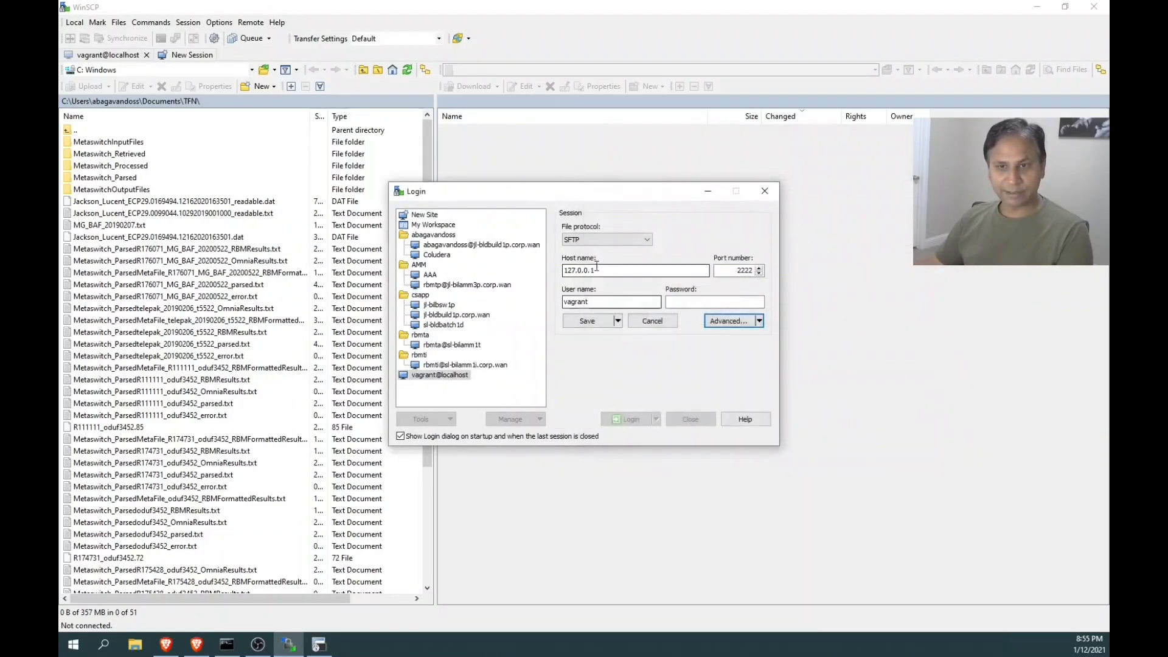
In the site's advanced SSH settings, move RSA-based key exchange to the top of the algorithm selection policy
left_click(719, 323)
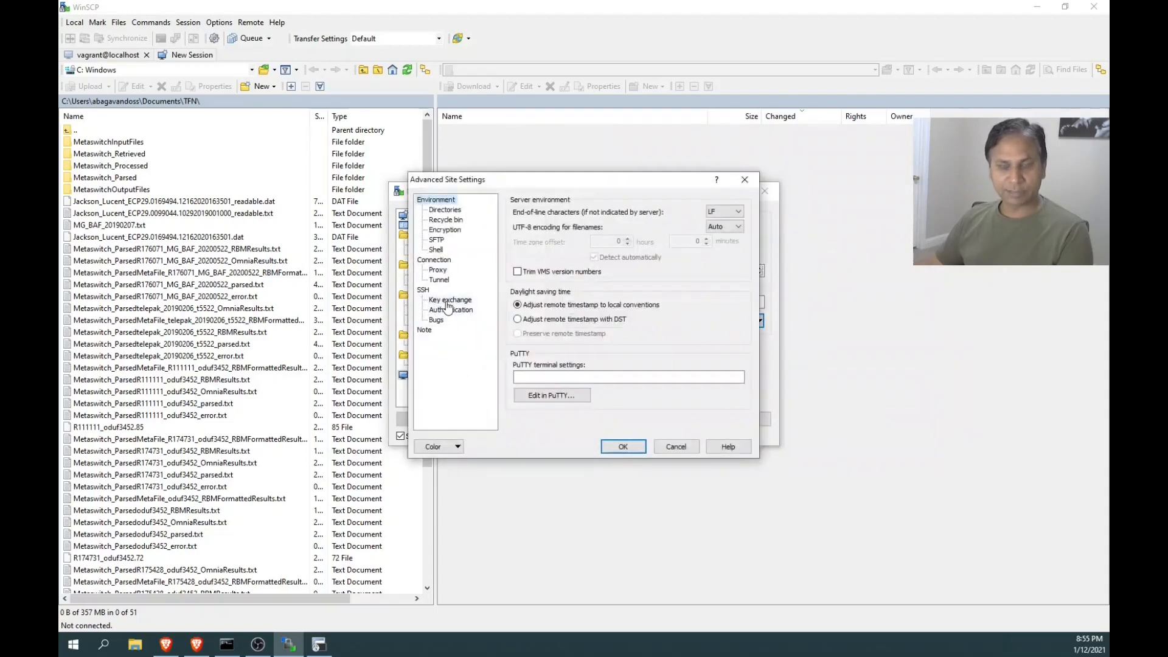
left_click(436, 241)
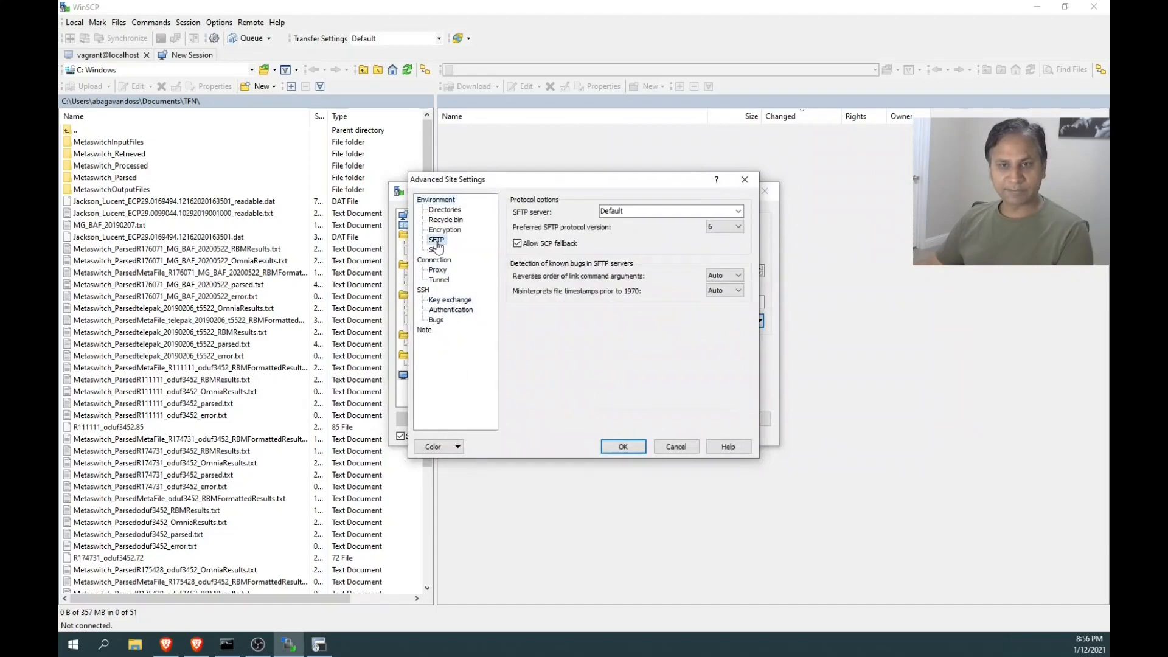
left_click(440, 301)
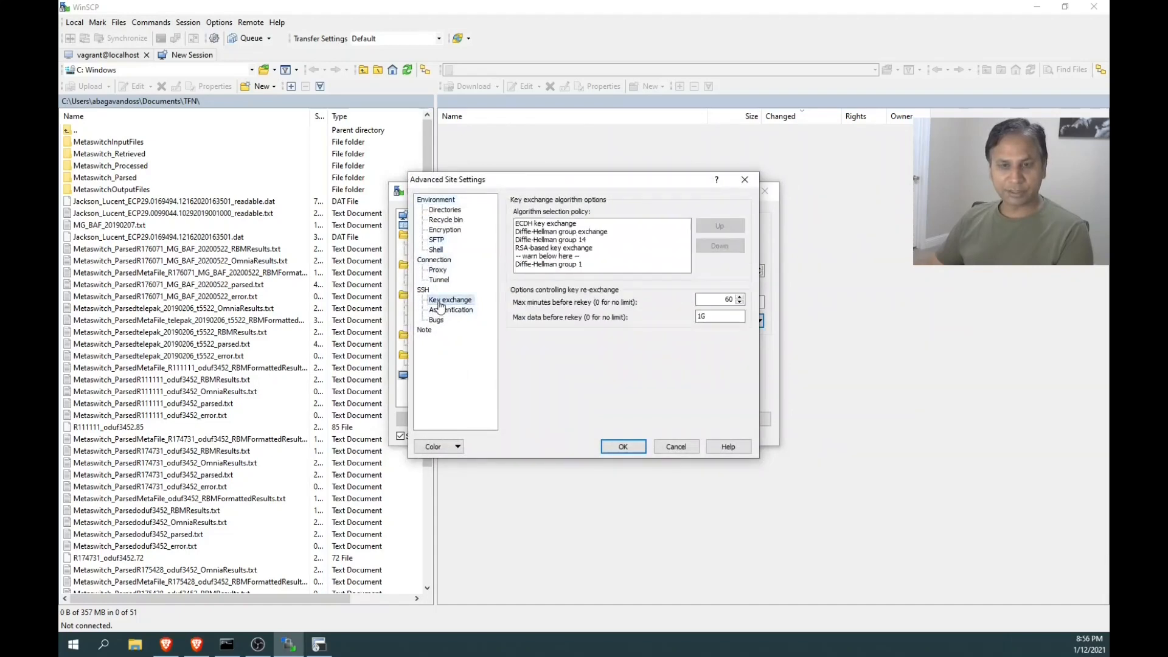
left_click(537, 249)
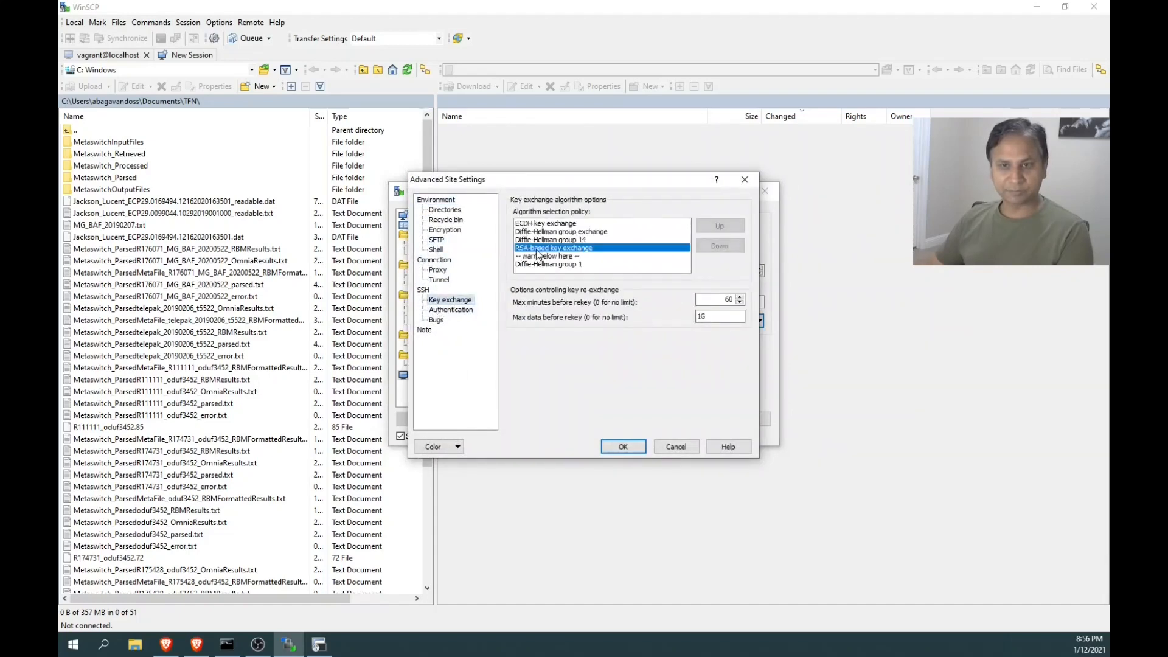
left_click(724, 227)
left_click(724, 228)
left_click(726, 229)
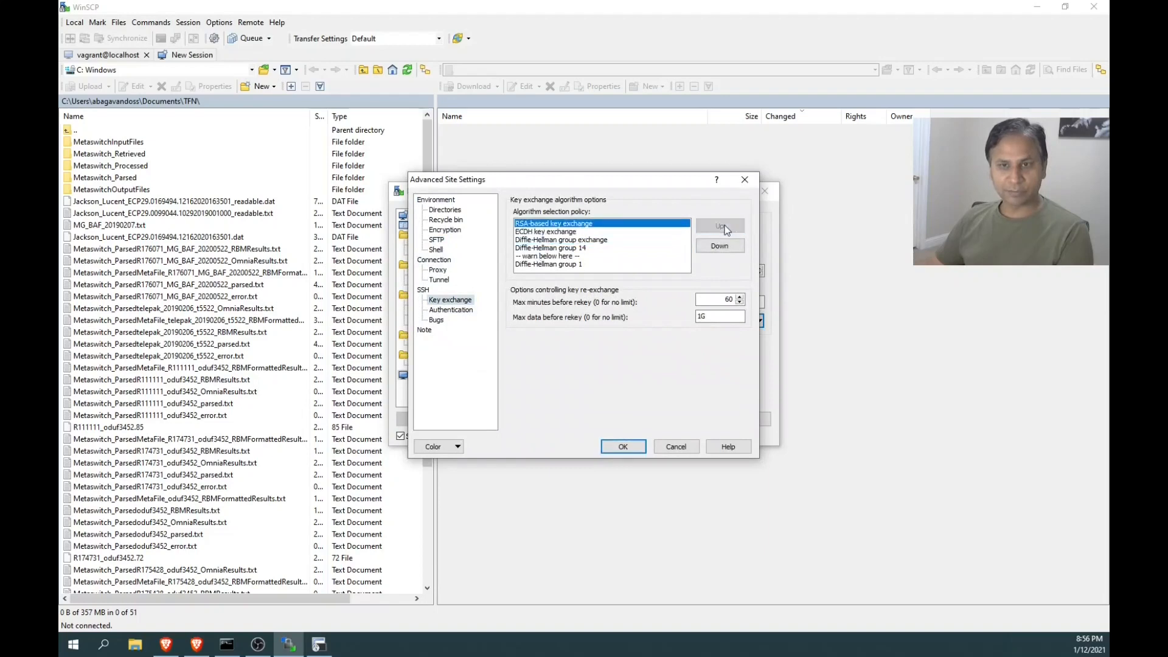
Examine the private key file set for SSH authentication and browse for key files in its folder
left_click(468, 311)
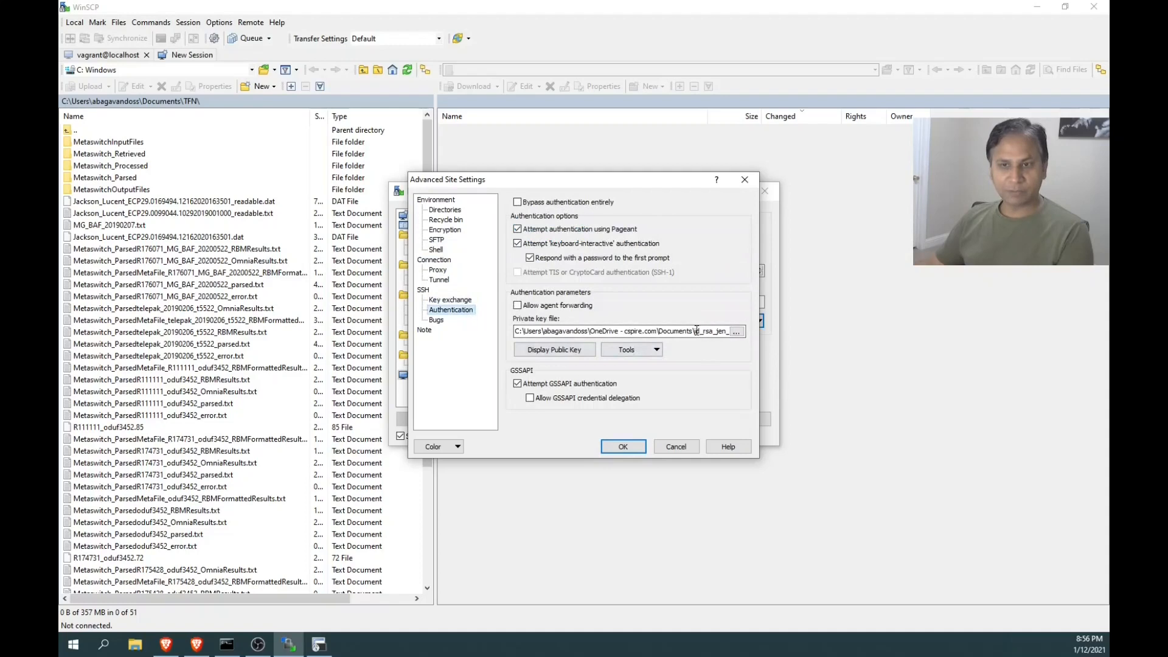
left_click_drag(729, 334, 719, 351)
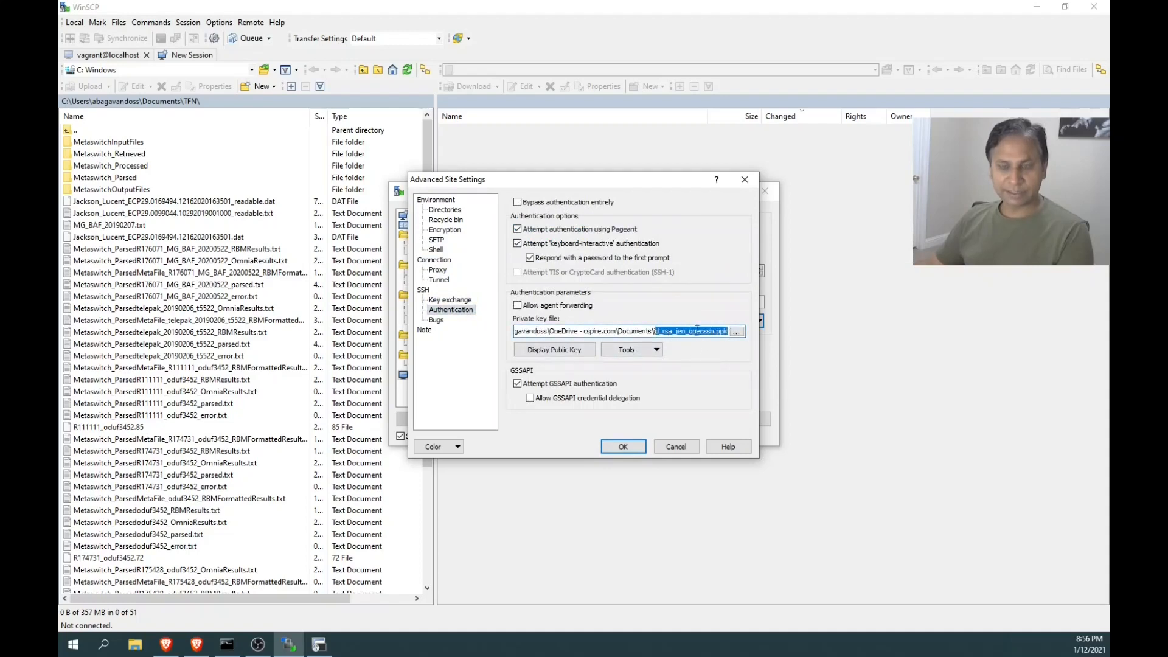
left_click(737, 333)
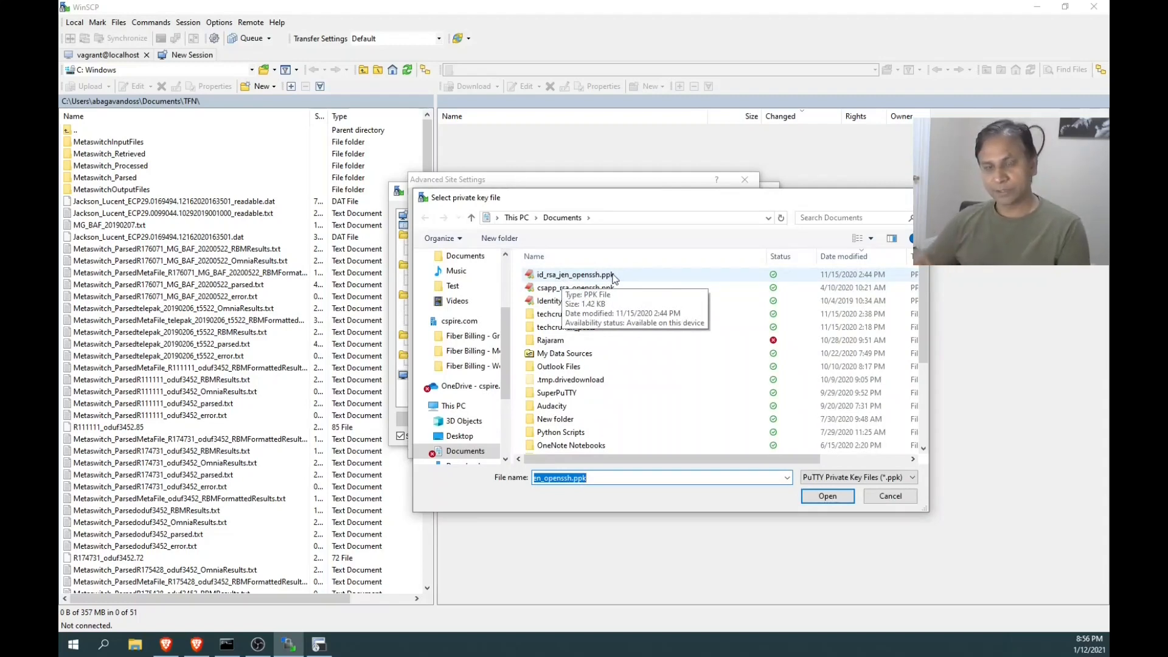
Switch to the SuperPuTTY terminal and review the public key in the authorized_keys file
left_click(317, 648)
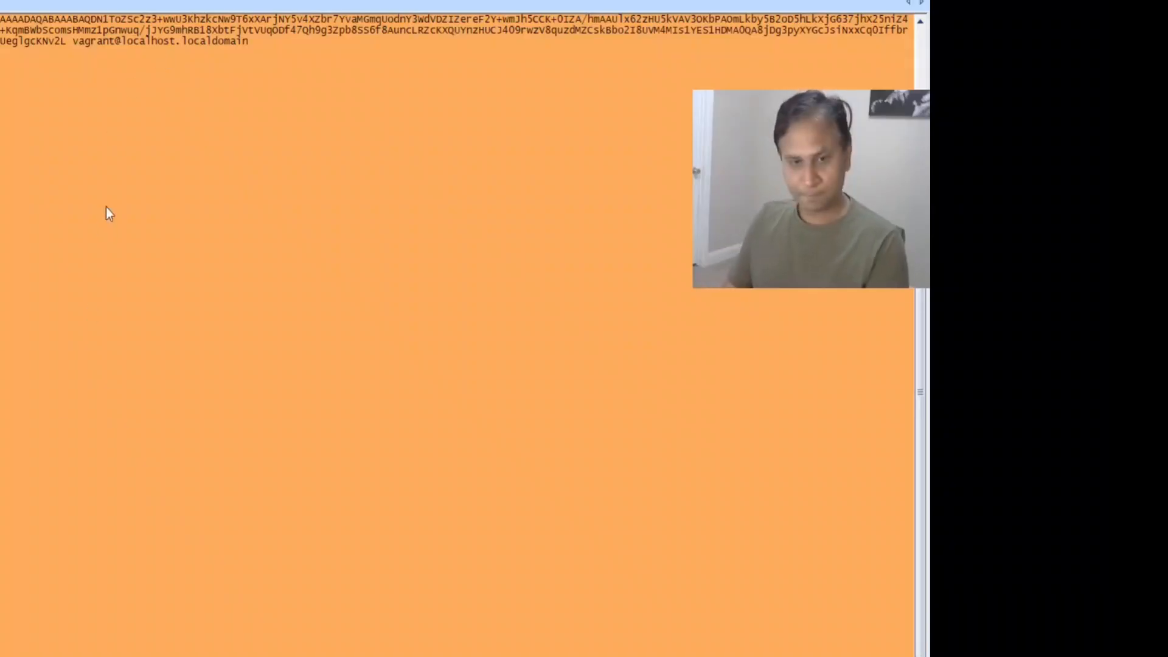
scroll(106, 207, "down", 5)
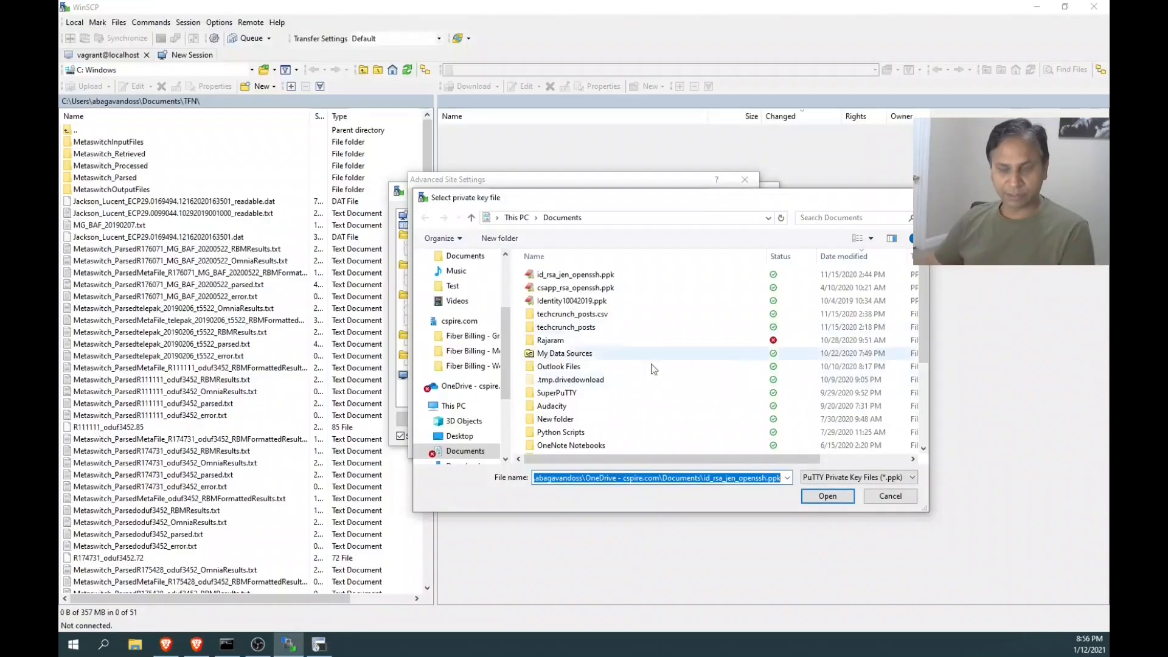
Try to load id_rsa_jen from Documents as the private key file, showing all file types, and decline the conversion to PuTTY format
left_click(871, 477)
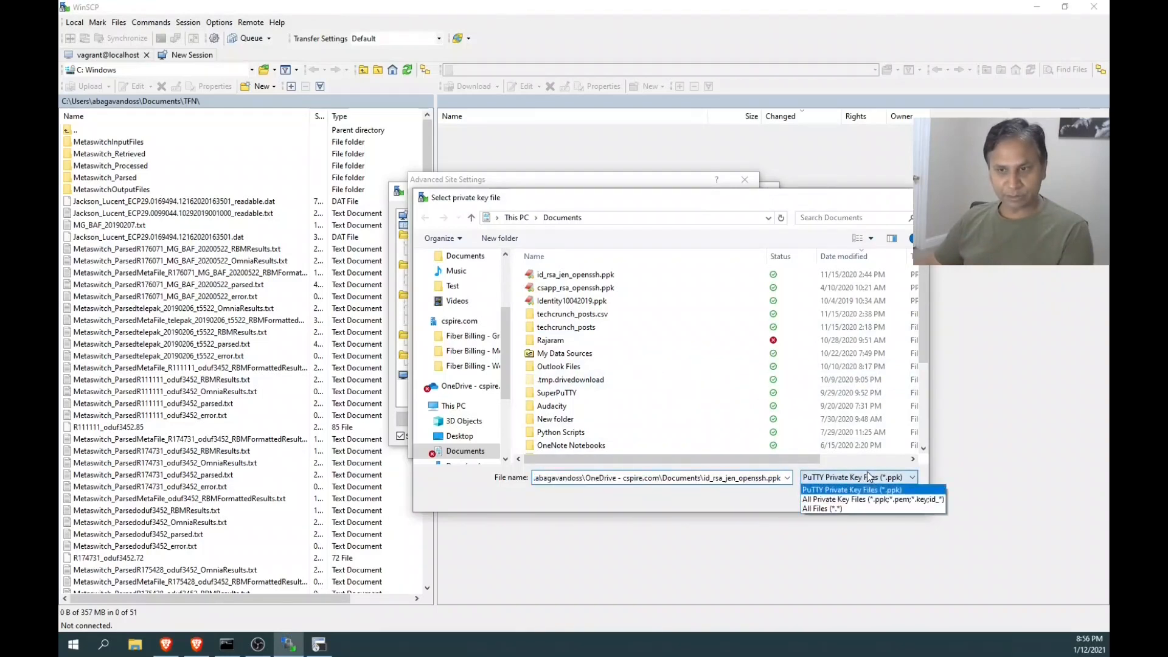
left_click(855, 499)
left_click(753, 478)
key("BackSpace")
key("BackSpace")
key("BackSpace")
key("BackSpace")
key("BackSpace")
key("BackSpace")
key("BackSpace")
key("BackSpace")
key("BackSpace")
key("BackSpace")
key("BackSpace")
key("BackSpace")
key("BackSpace")
key("BackSpace")
key("BackSpace")
key("BackSpace")
key("BackSpace")
key("BackSpace")
key("BackSpace")
key("BackSpace")
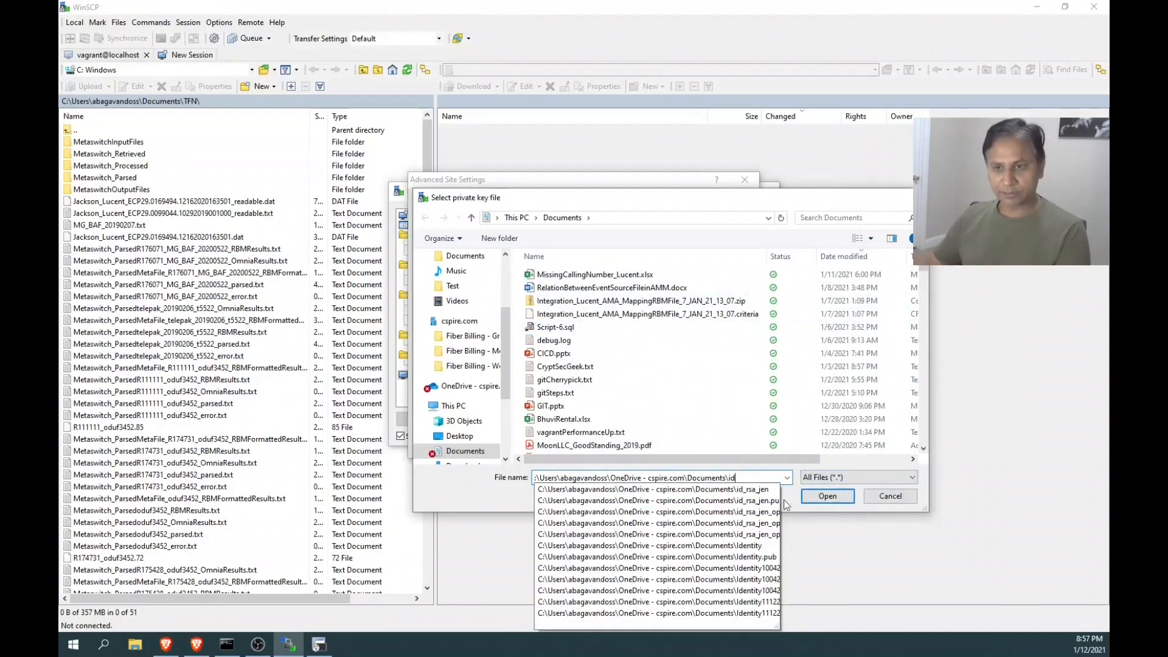
left_click(752, 493)
left_click(816, 498)
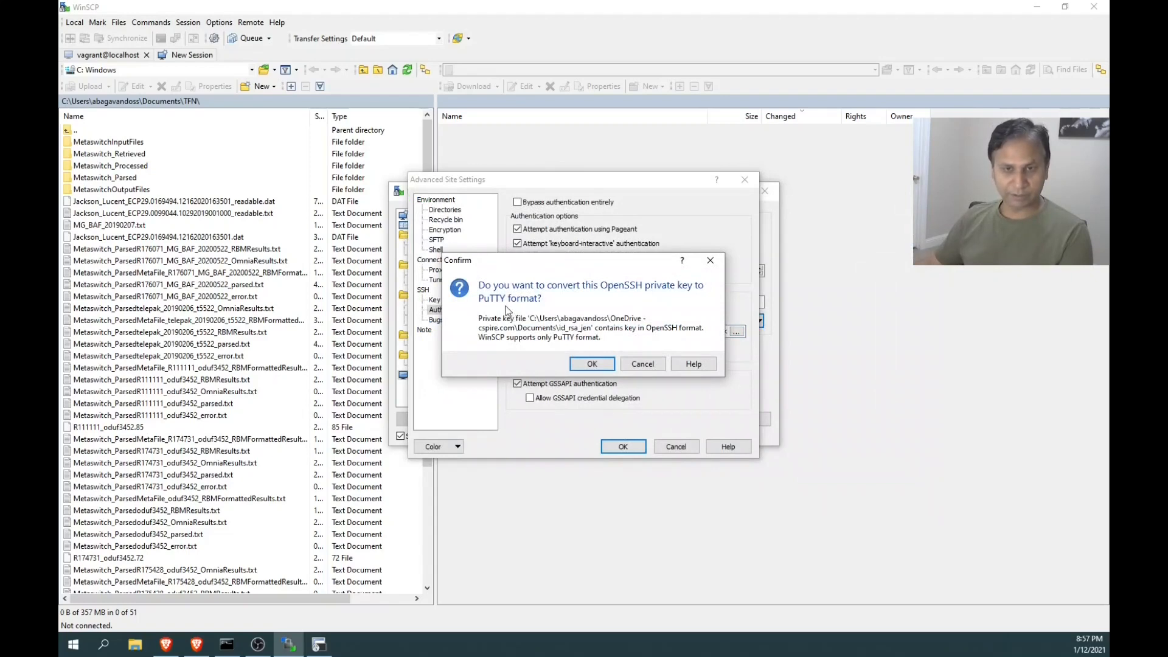
left_click(641, 366)
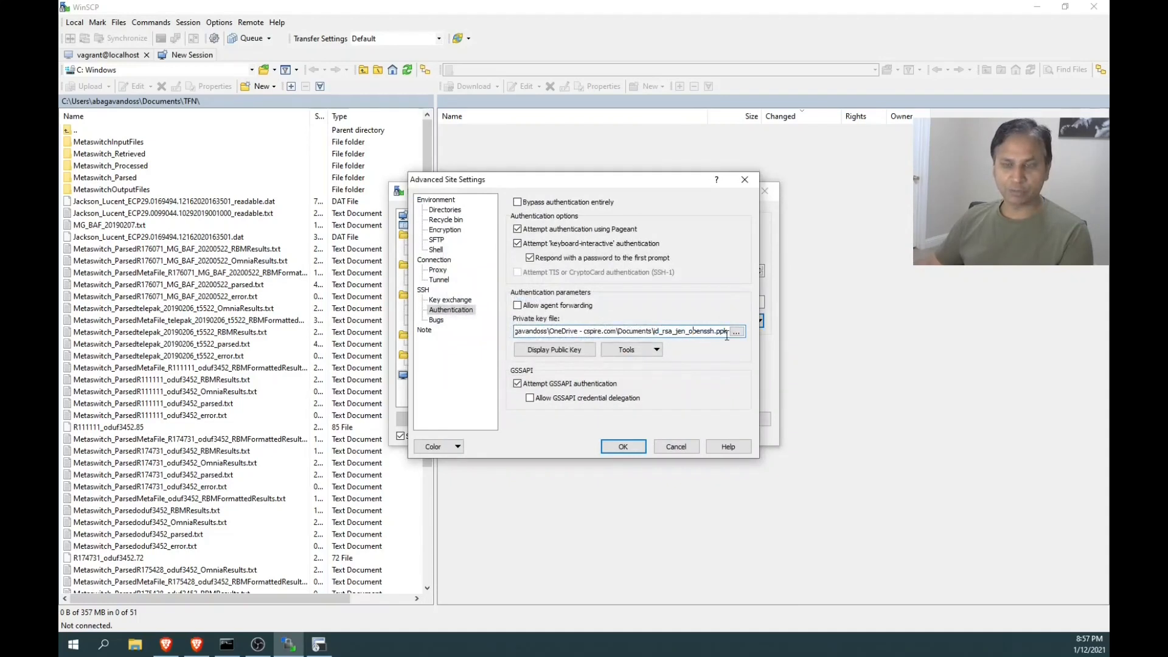
Save the edited vagrant@localhost site with its advanced settings and log in to it
left_click(621, 447)
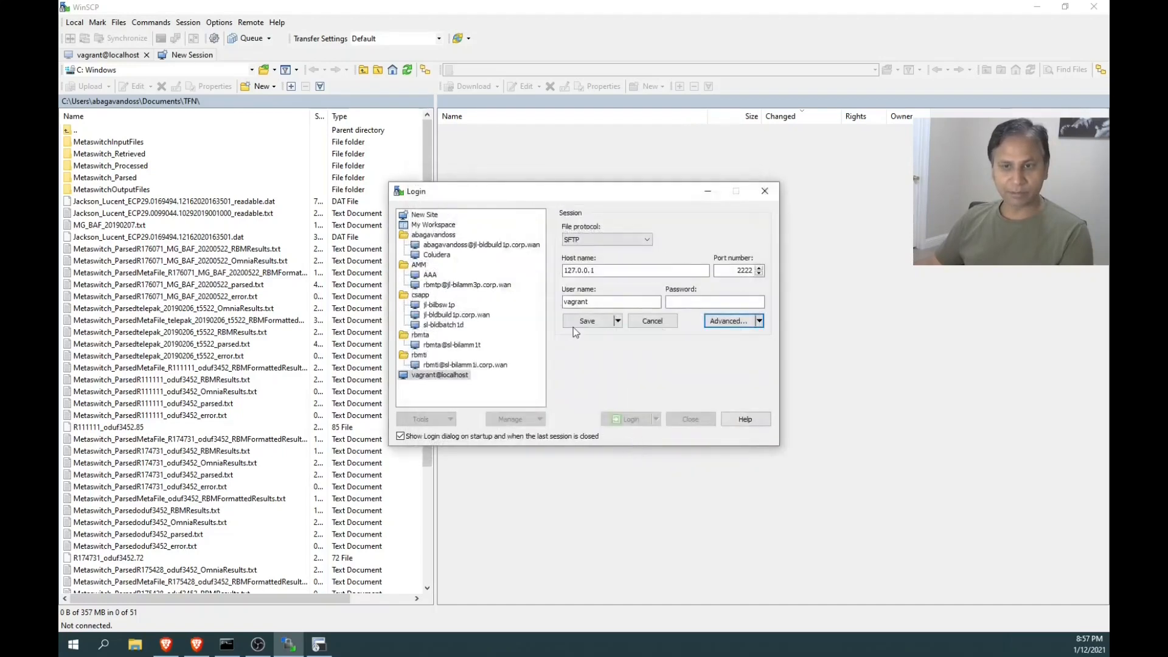
left_click(457, 382)
left_click(583, 328)
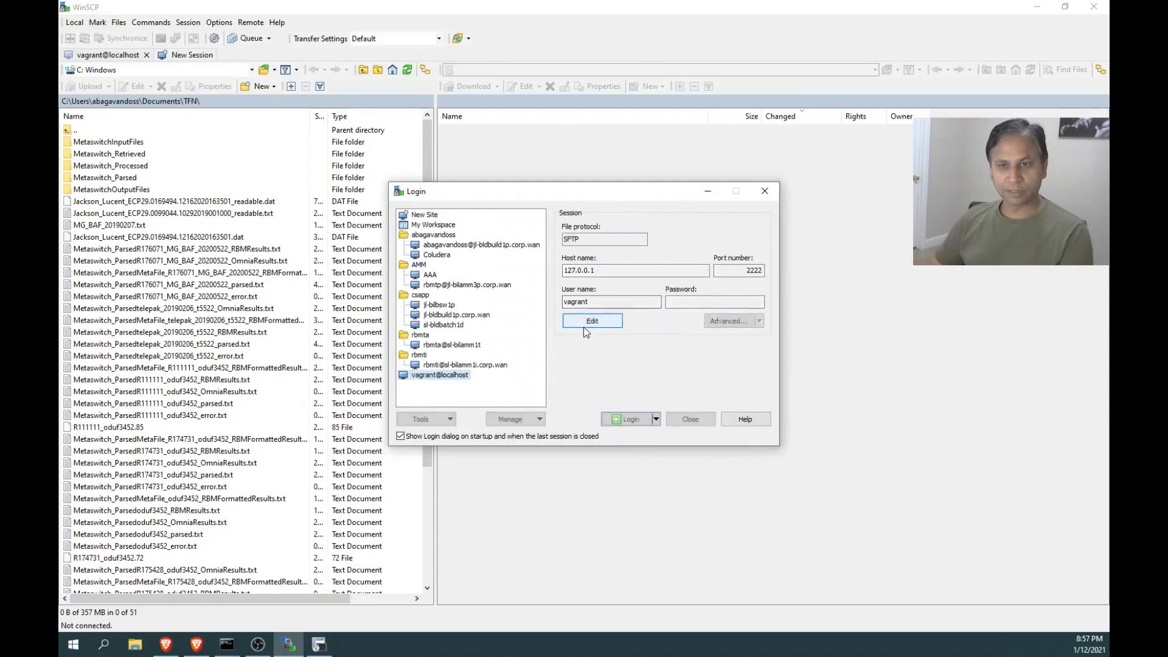
left_click(631, 420)
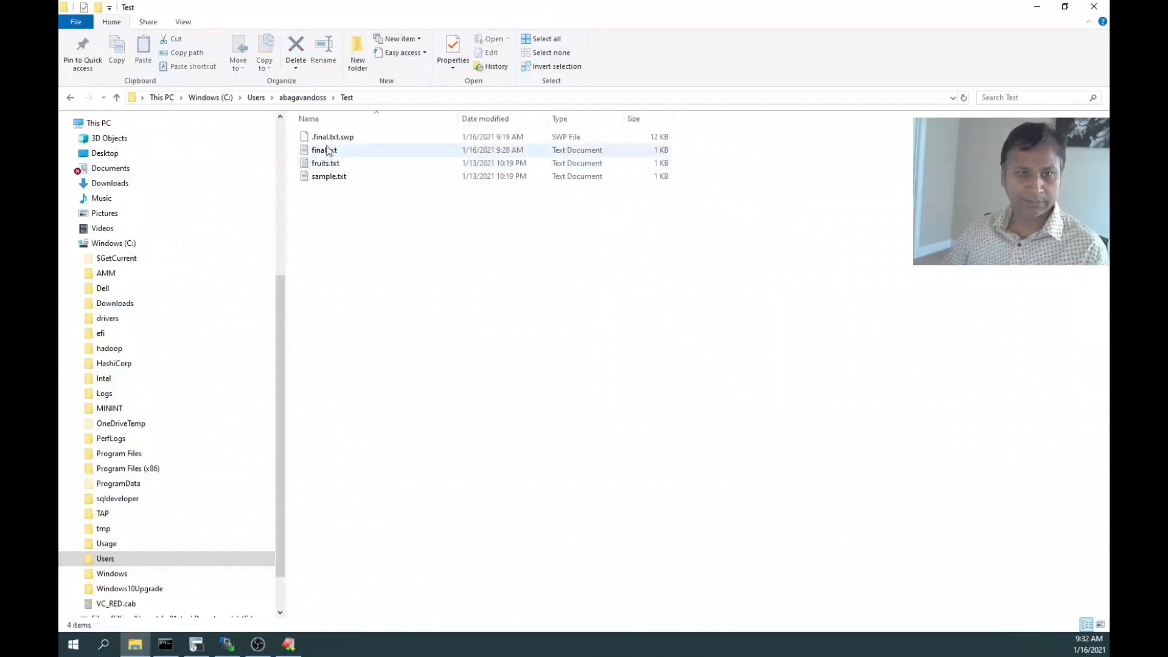
Delete .final.txt.swp, final.txt, fruits.txt and sample.txt from the local Test folder
left_click(332, 137)
left_click(336, 177, "shift")
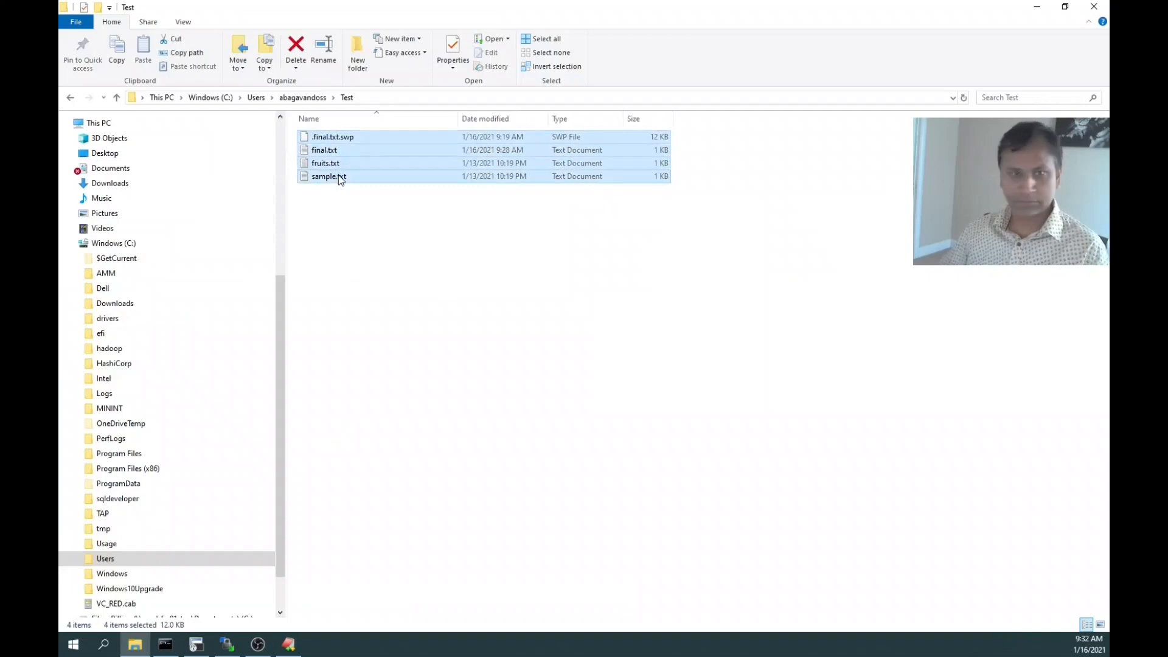
key("Delete")
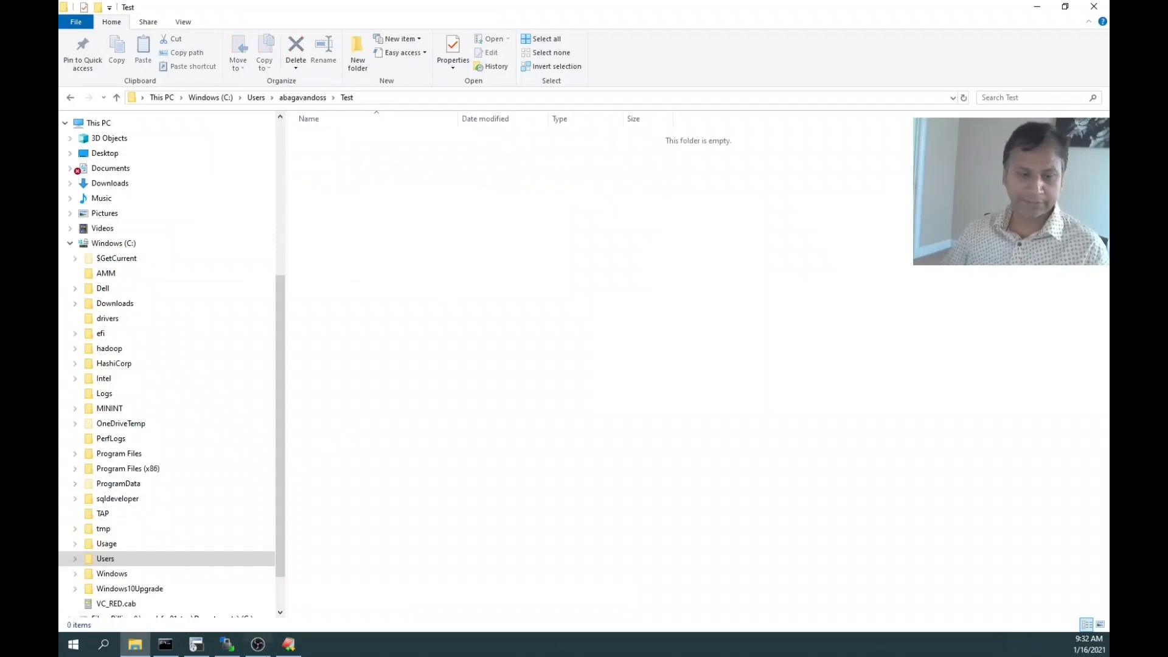
Switch to WinSCP and synchronize files from /home/vagrant/destination to the local Test folder, comparing by modification time
left_click(225, 648)
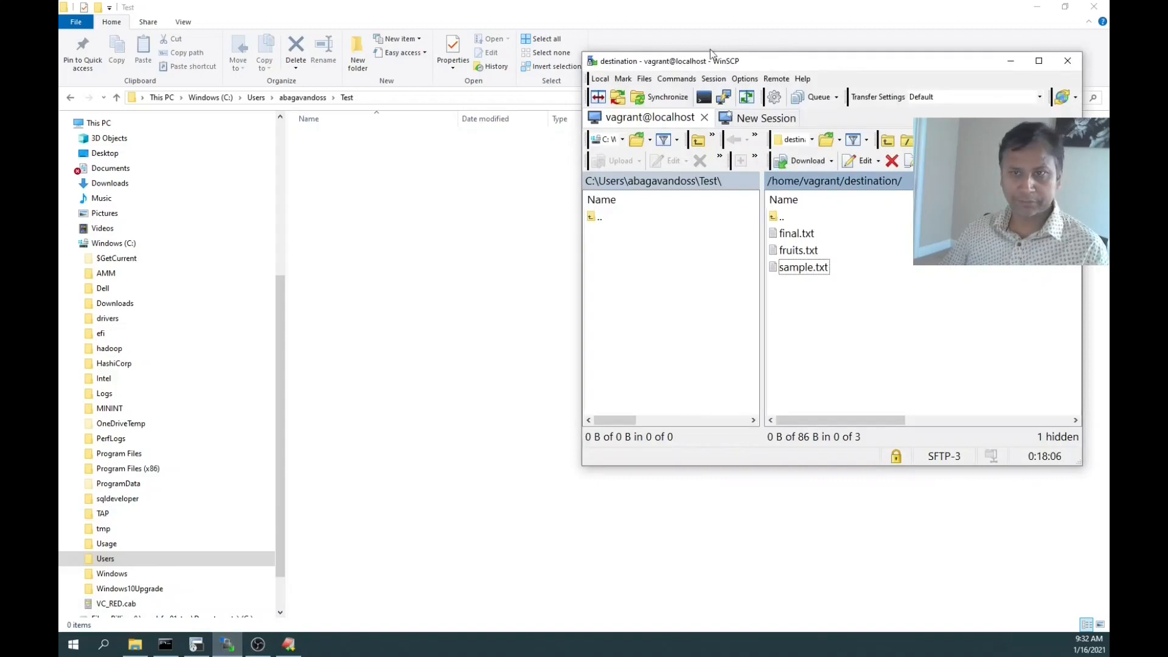
left_click(677, 80)
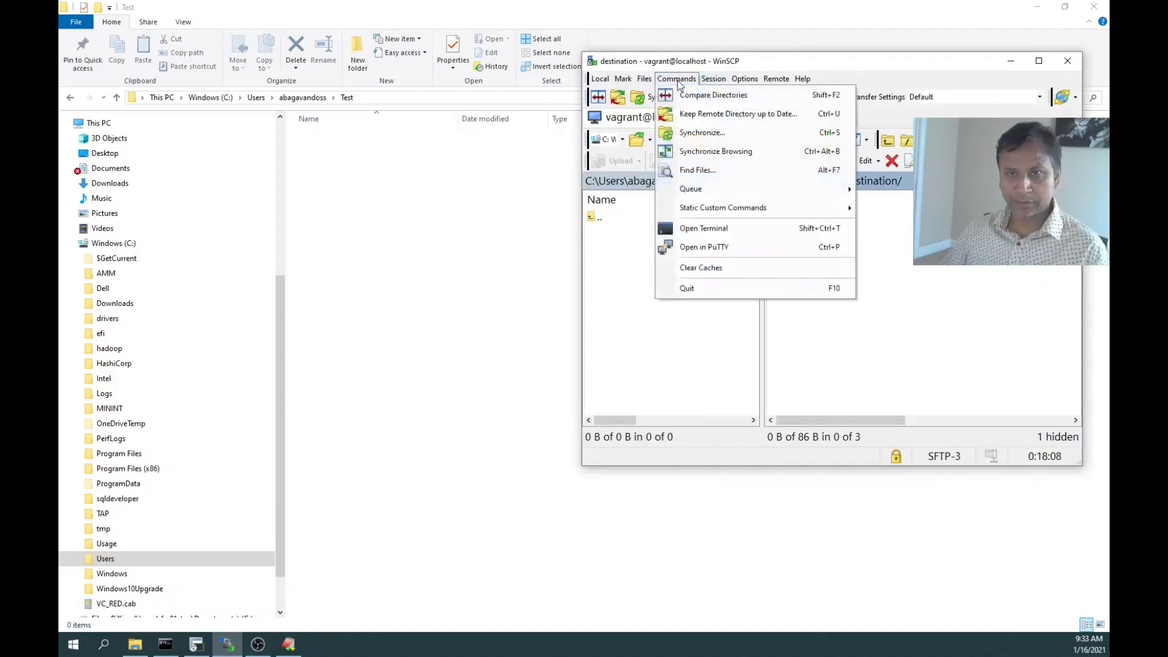
left_click(700, 136)
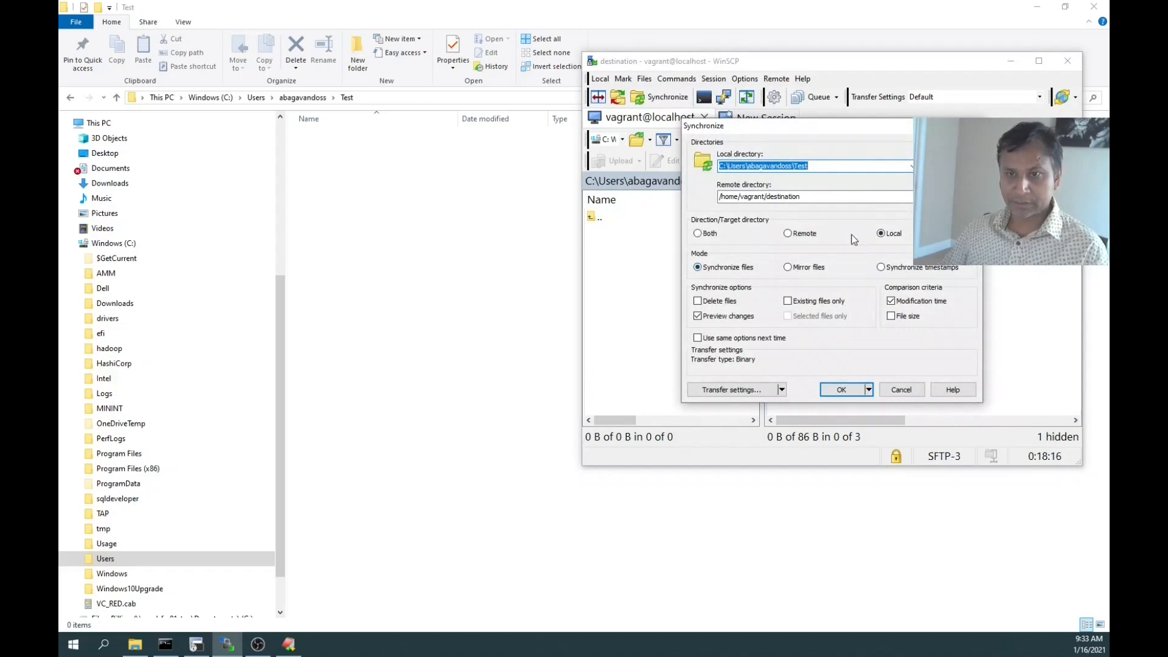
left_click(845, 393)
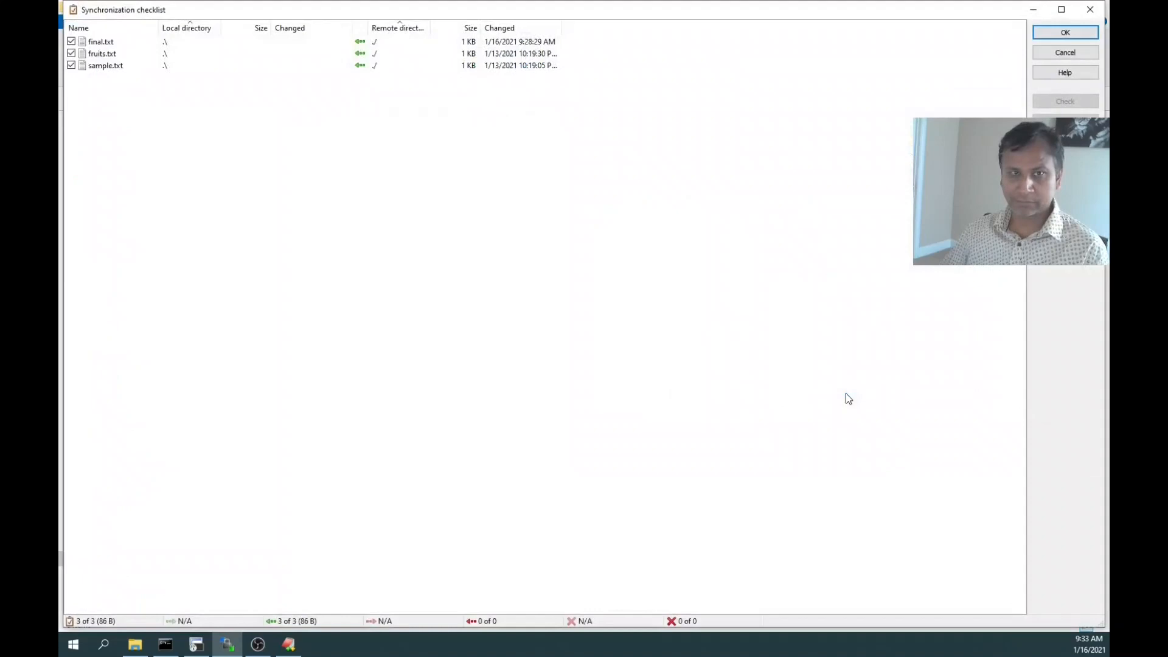
left_click(1063, 35)
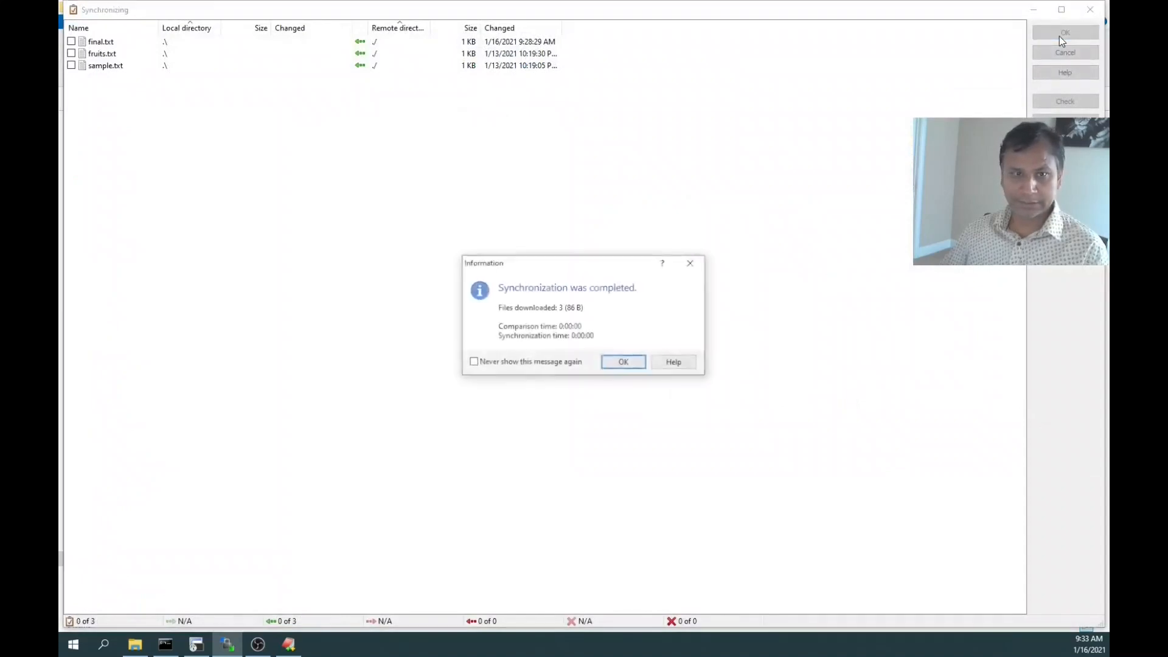
left_click(623, 362)
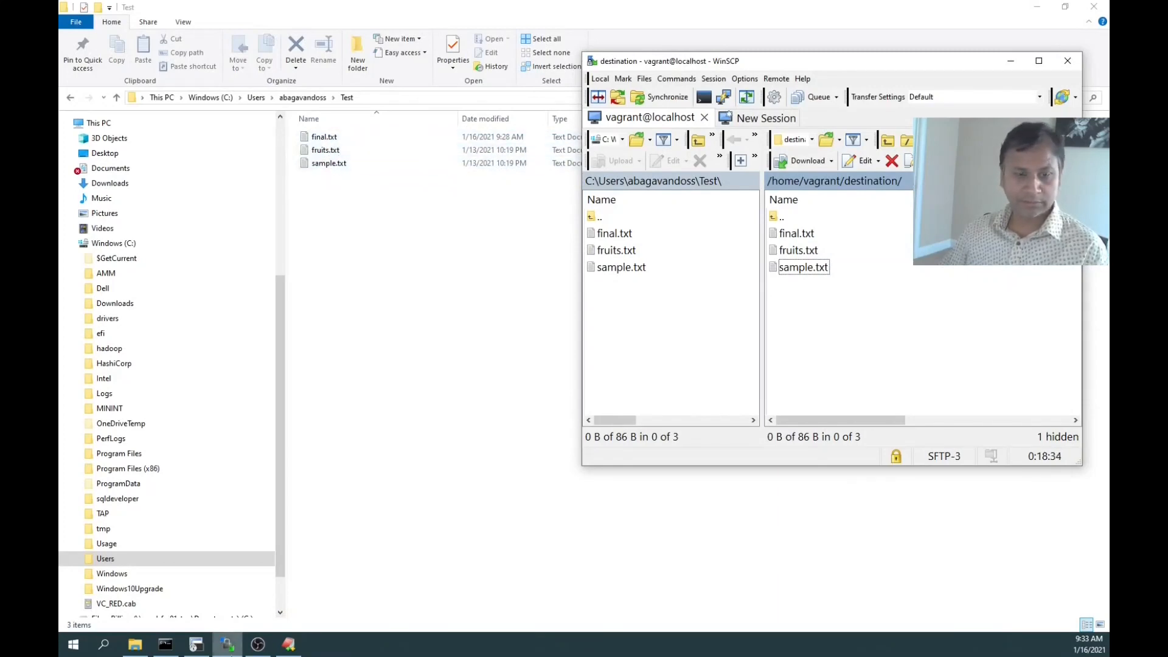
Switch to EditPlus, reload the externally modified final.txt and close the file
left_click(289, 644)
left_click(350, 189)
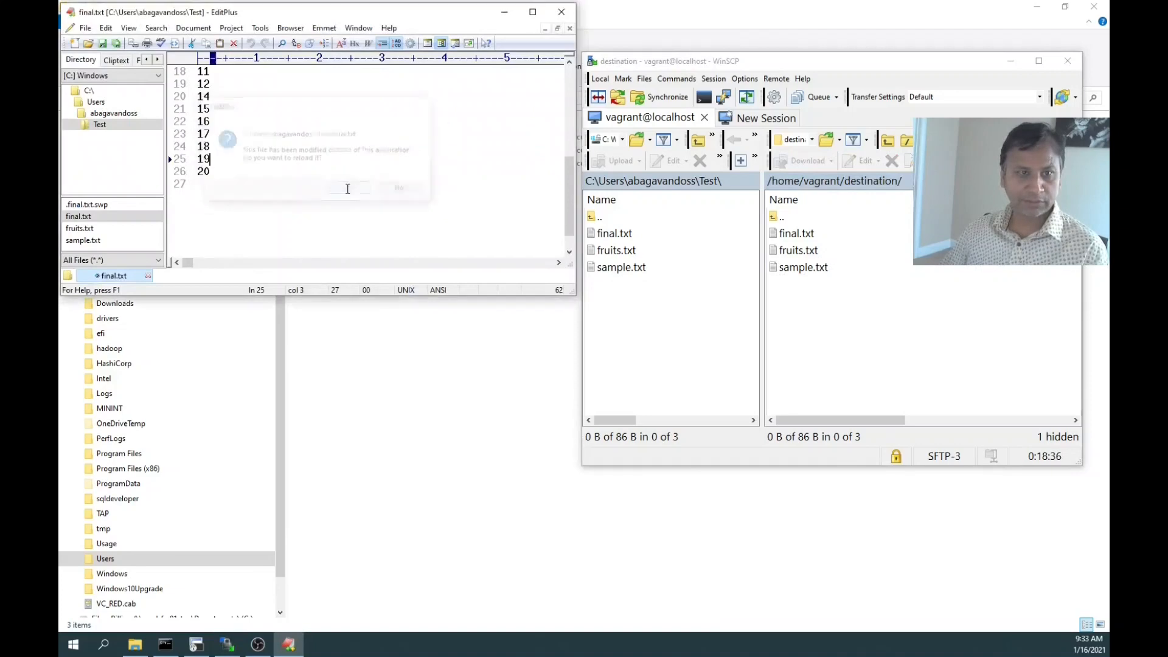
left_click(569, 28)
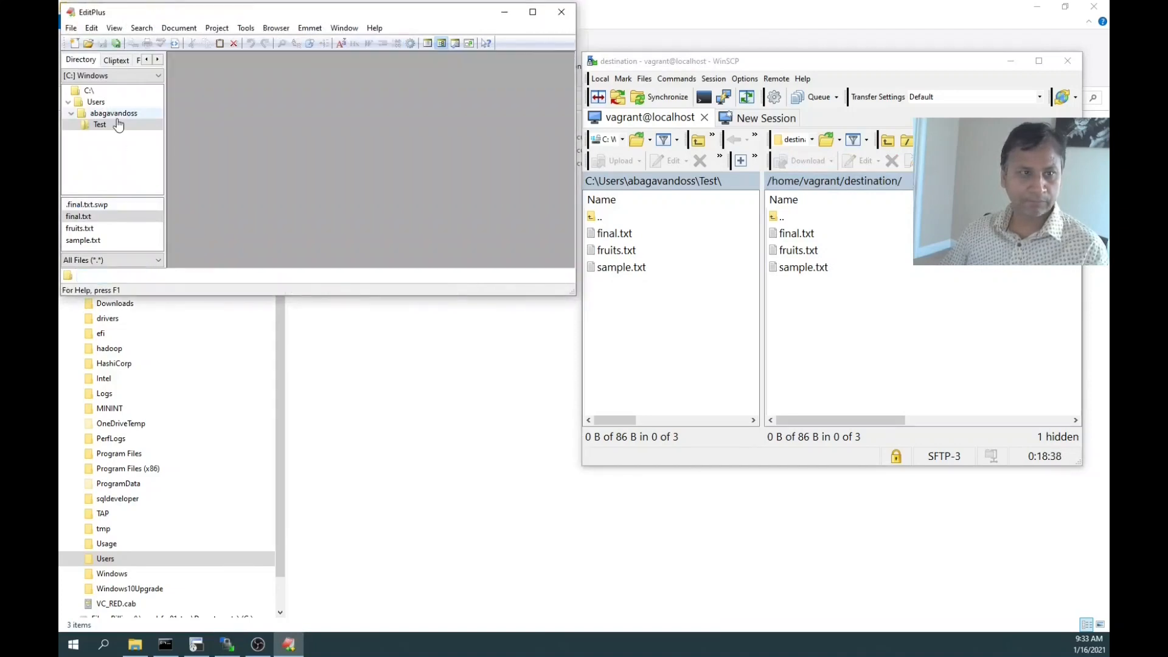
Open the local final.txt in EditPlus and review the remote copy to its end in vi in SecureCRT, leaving with :wq
double_click(85, 217)
left_click(224, 189)
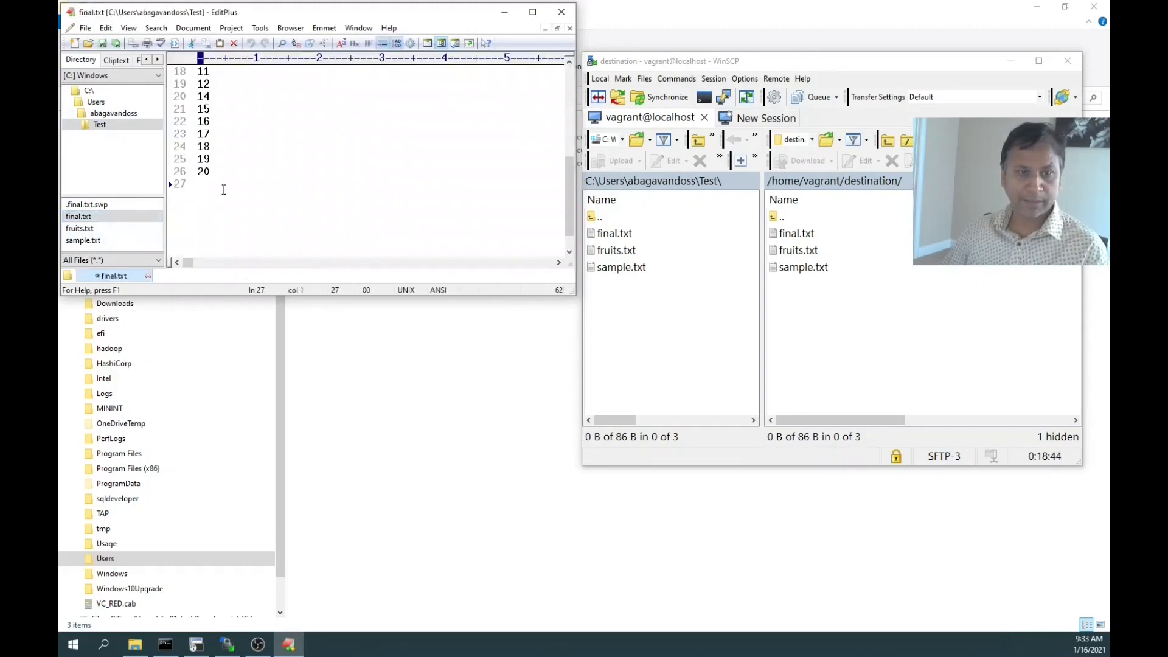
left_click(196, 644)
type("vi final.txt")
key("Return")
key("Down")
key("Down")
key("Down")
key("Down")
key("Down")
key("Down")
key("Down")
key("Down")
key("Down")
key("Down")
key("Down")
key("Down")
key("Down")
key("Down")
key("Down")
key("Down")
key("Down")
key("Down")
key("Down")
key("Down")
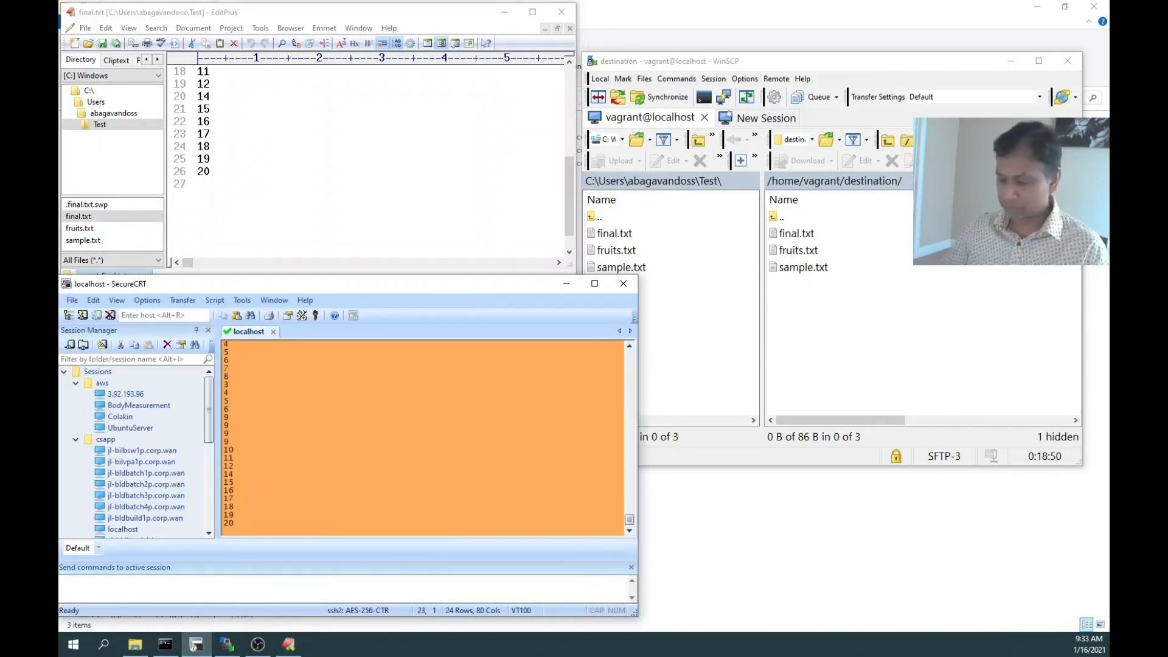
type(":wq")
key("Return")
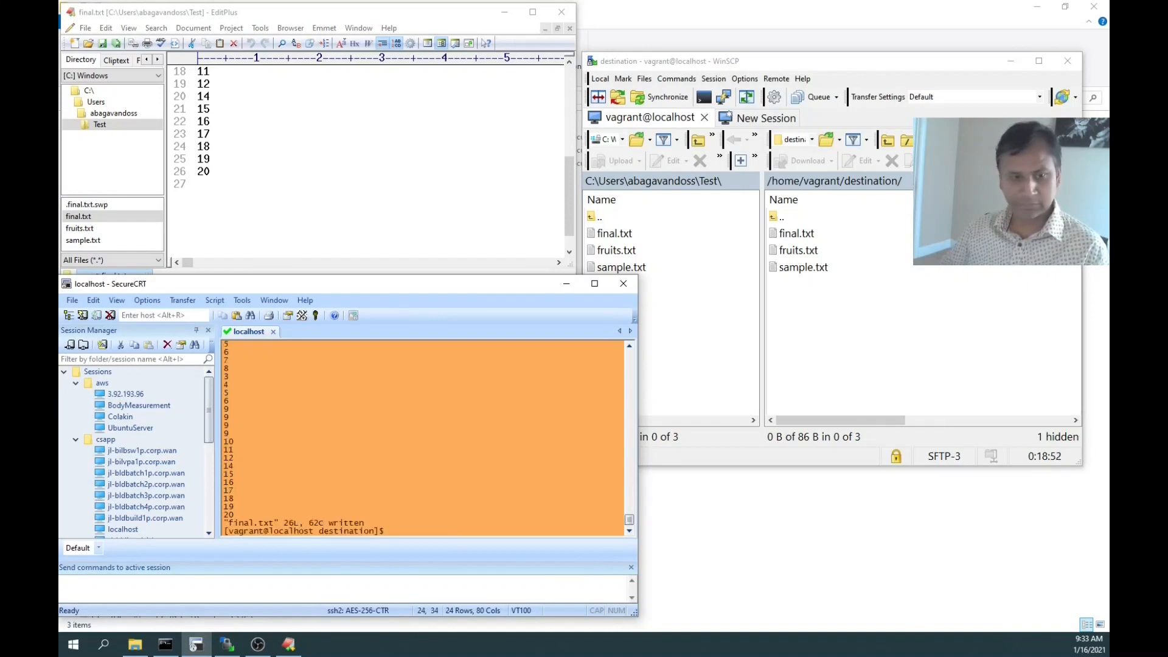
Switch to EditPlus, add 21 as the last line of the local final.txt and save the file
left_click(275, 195)
type("21")
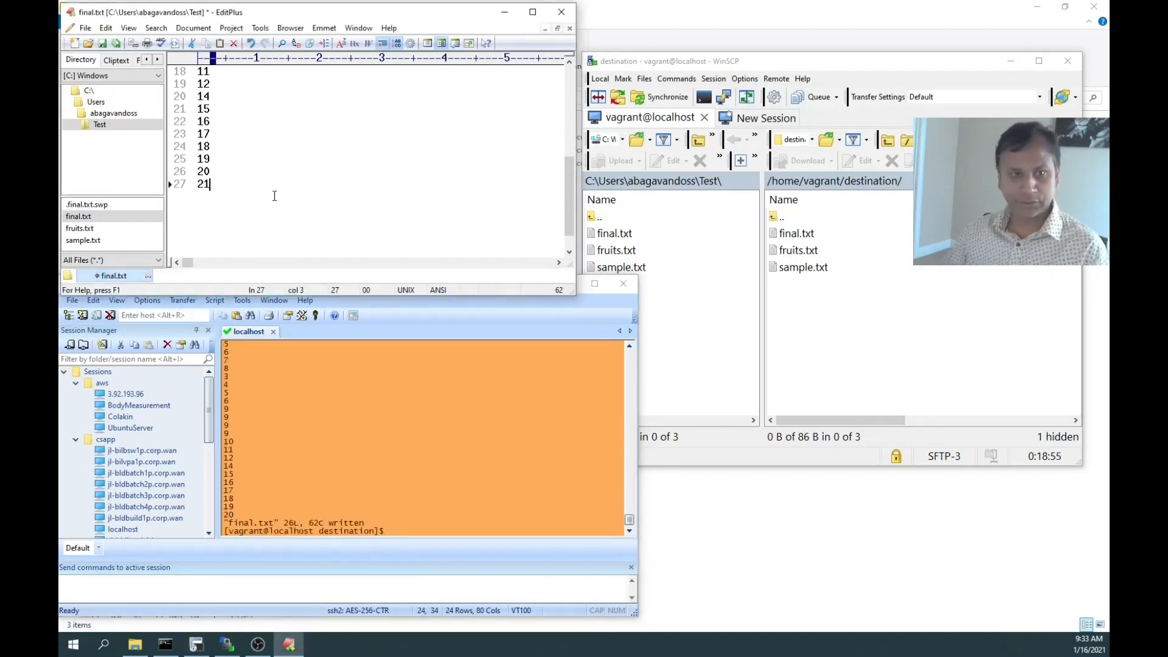
left_click(101, 44)
Switch to SecureCRT and check the last lines of the remote final.txt in vi before synchronizing, leaving with :wq
left_click(388, 470)
type("vi final.txt")
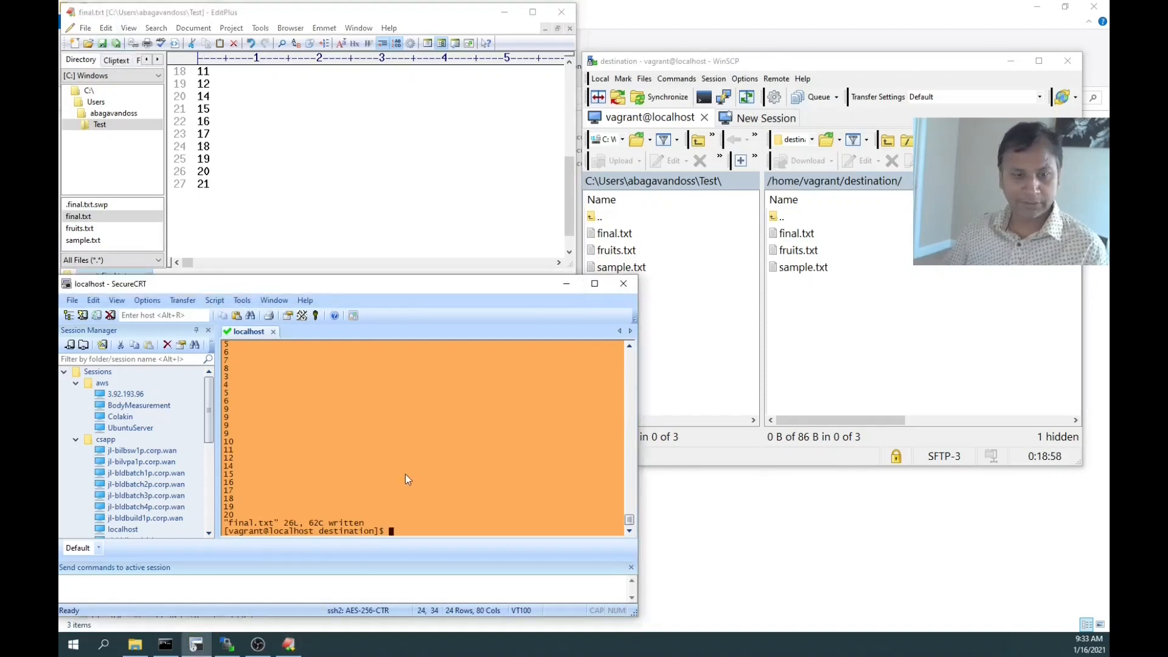
key("Return")
key("Down")
key("Down")
key("Down")
key("Down")
key("Down")
key("Down")
key("Down")
key("Down")
key("Down")
key("Down")
key("Down")
key("Down")
key("Down")
key("Down")
key("Down")
key("Down")
key("Down")
key("Down")
key("Down")
key("Down")
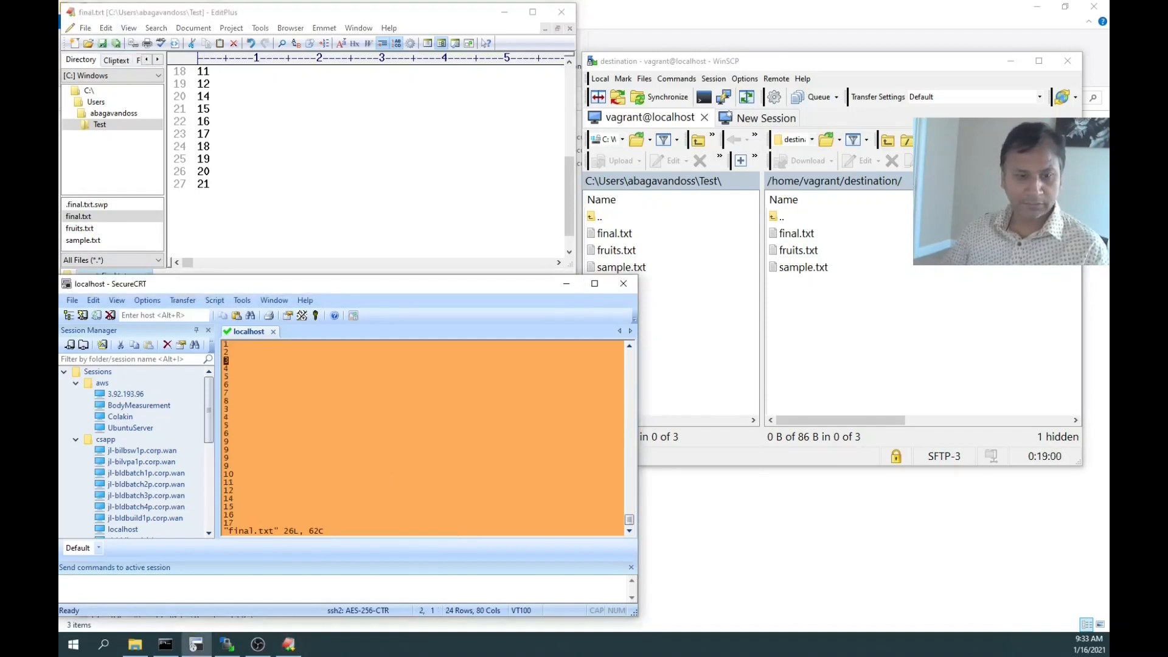
type(":wq")
key("Return")
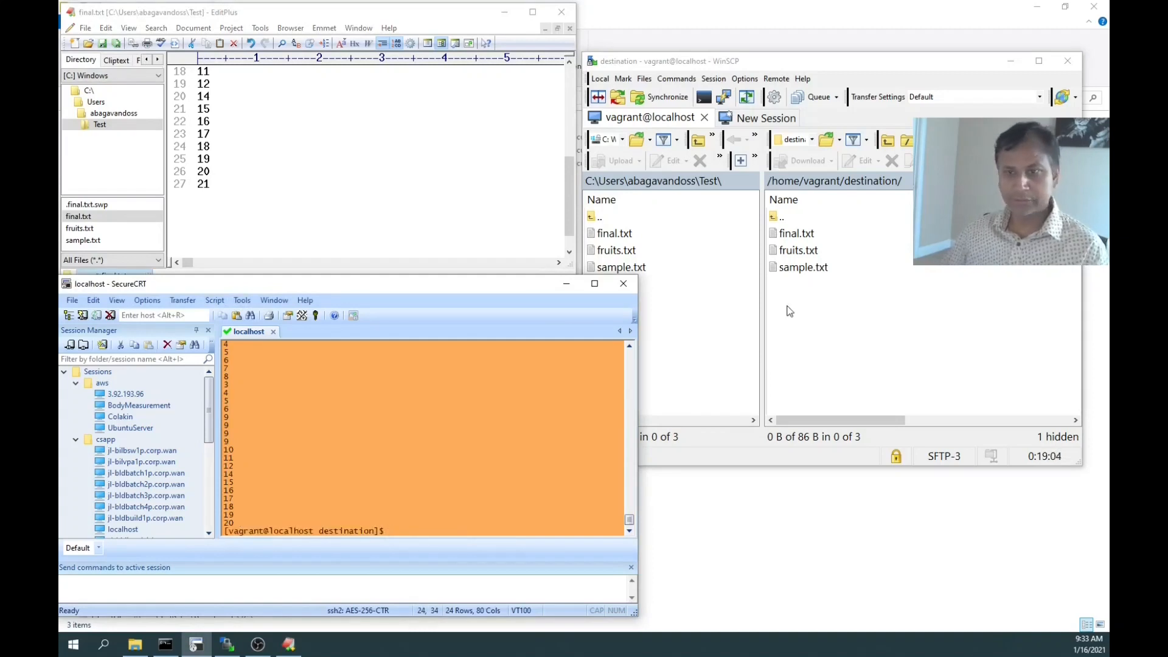
Switch to WinSCP and synchronize files from the local Test folder to /home/vagrant/destination, comparing by modification time
left_click(675, 79)
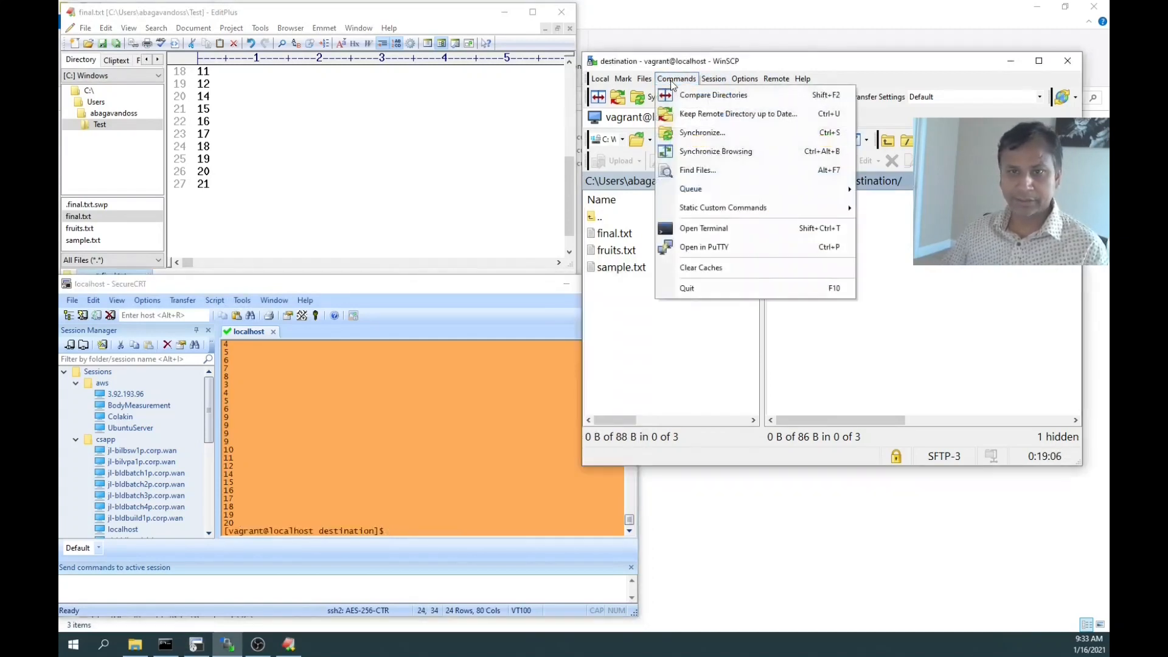
left_click(692, 134)
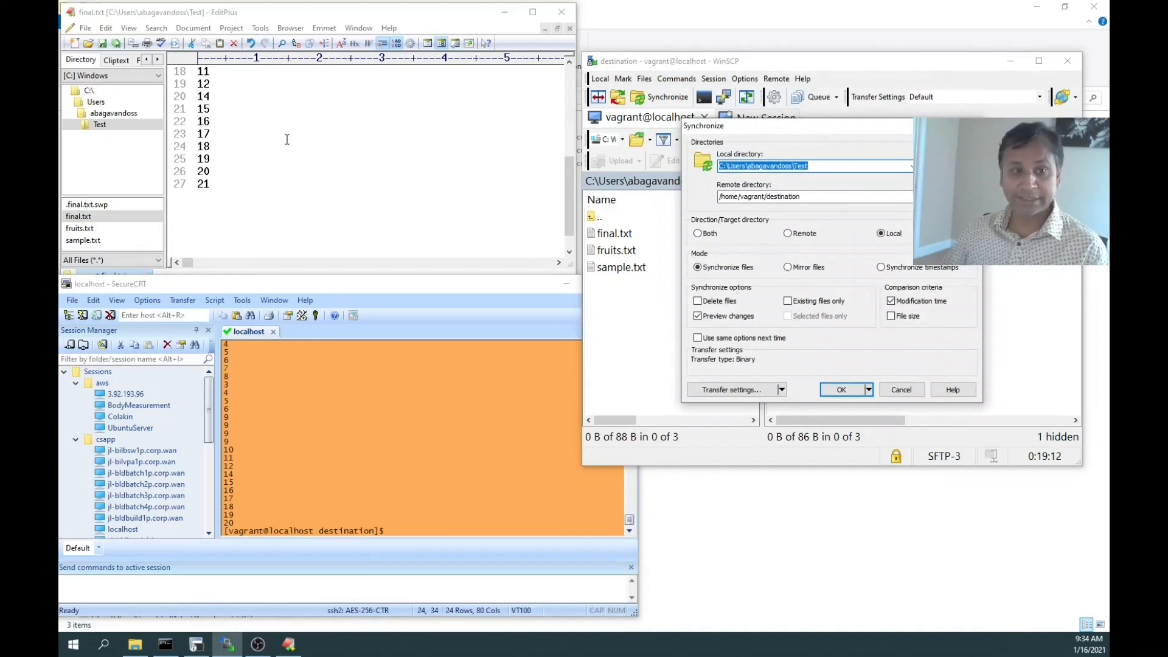
left_click(788, 236)
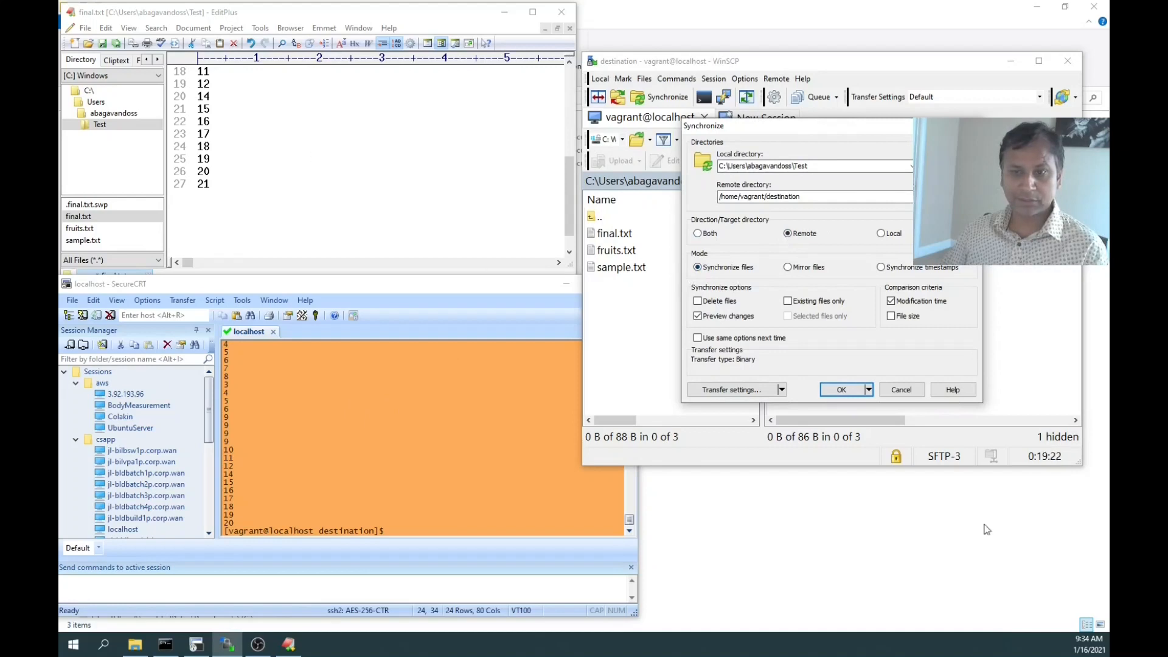
left_click(843, 388)
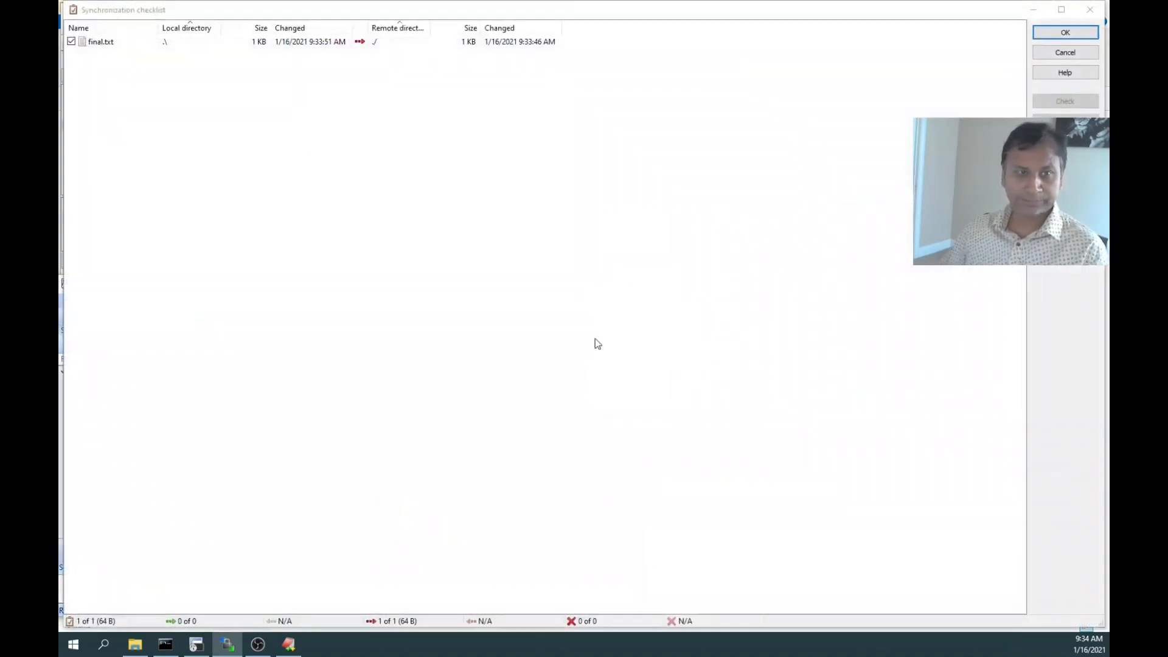
left_click(1077, 34)
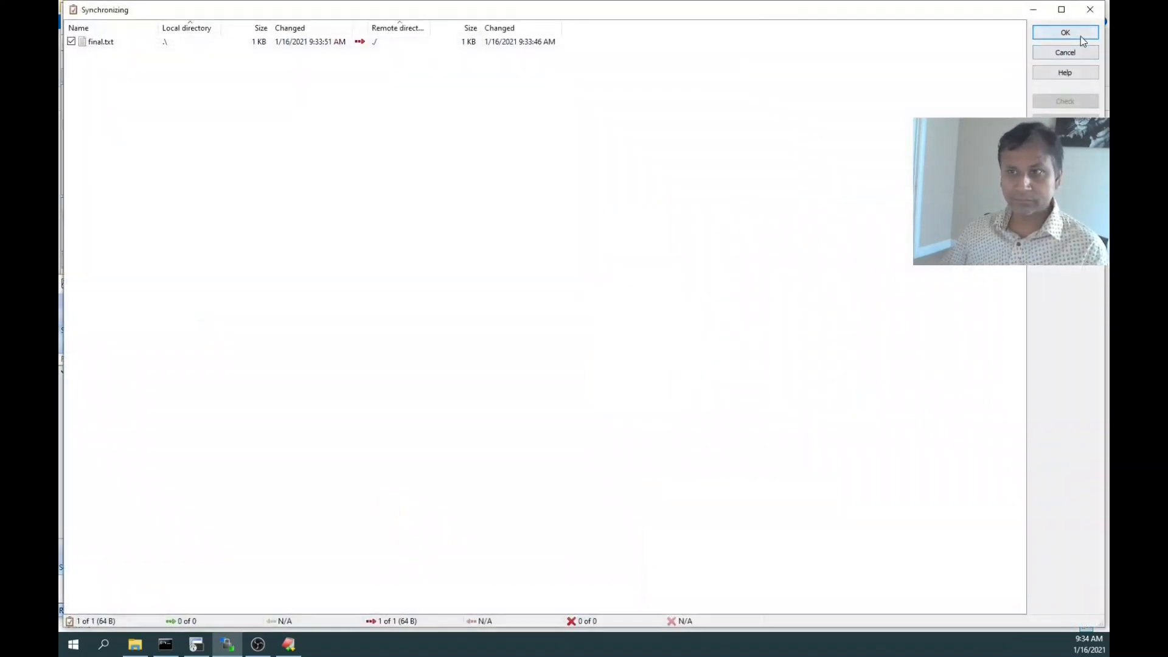
left_click(608, 364)
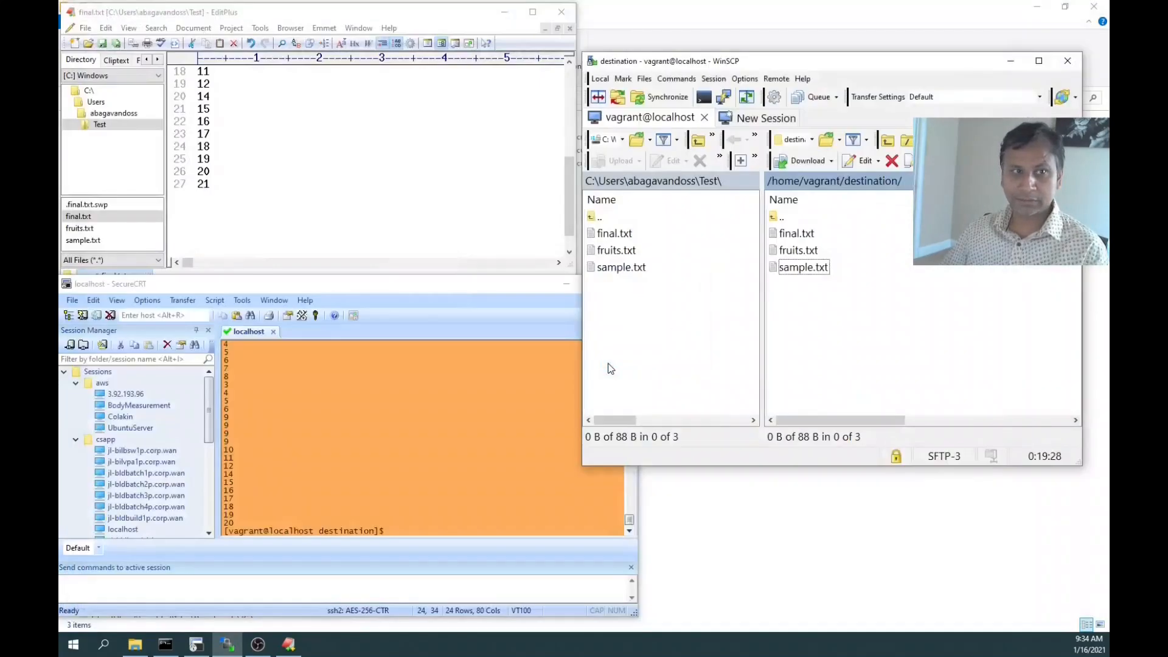
Switch to SecureCRT, open the synchronized final.txt in vi and go to its last line
left_click(487, 441)
type("vi final.txt")
key("Return")
key("shift+g")
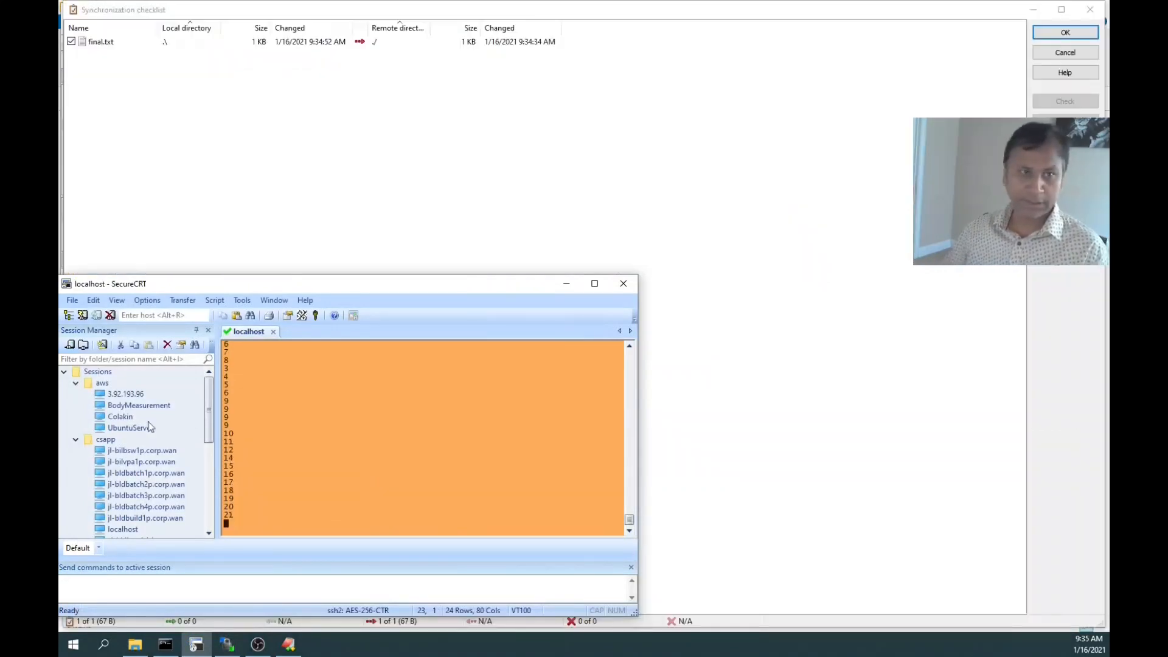
Confirm the upload of final.txt to the remote directory in WinSCP and close EditPlus
left_click(1068, 33)
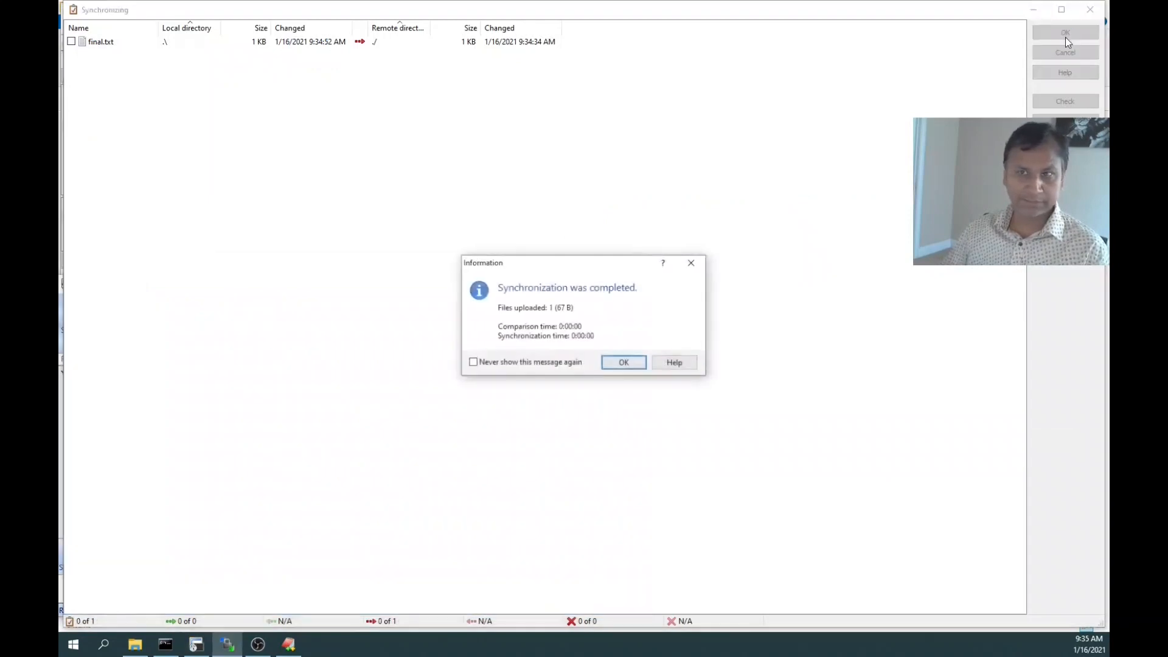
left_click(623, 360)
left_click(385, 488)
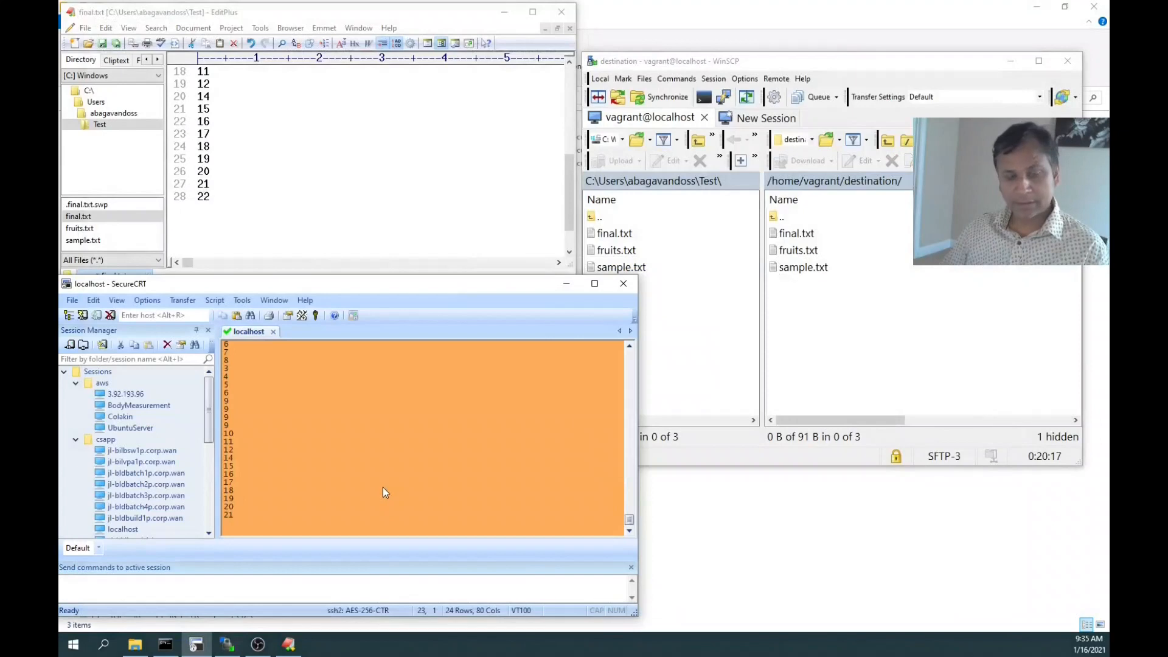
left_click(420, 133)
left_click(561, 12)
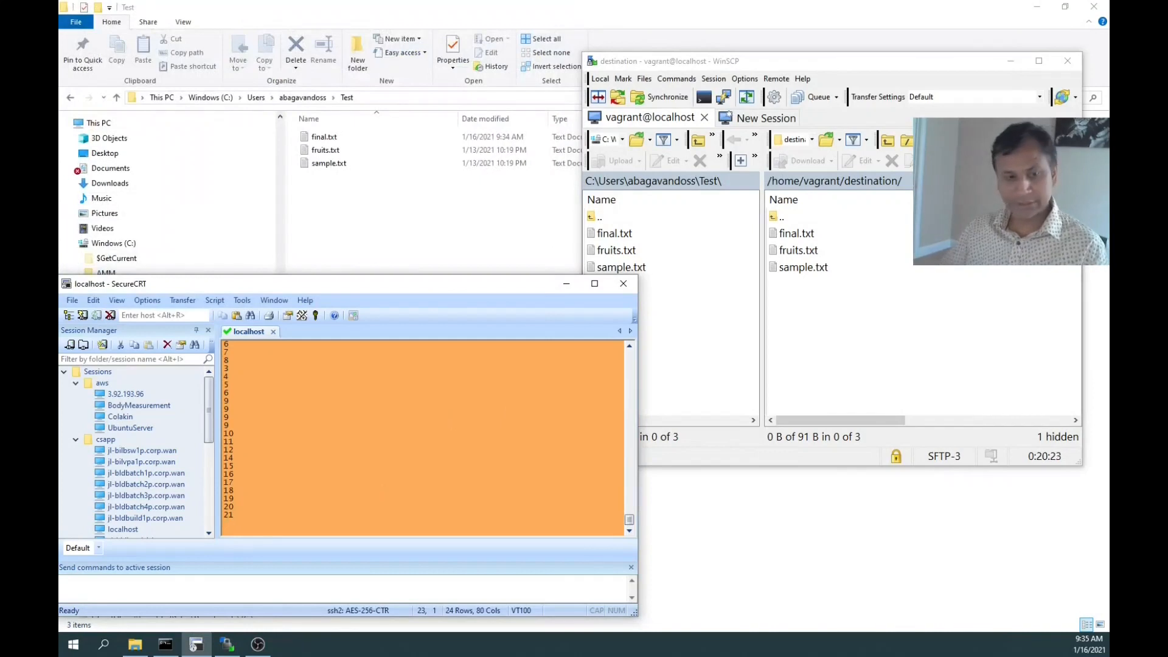
In SecureCRT, insert 22 at the end of the remote final.txt in vi and save it over the changed file
type("i22")
key("Escape")
type(":wq")
key("Return")
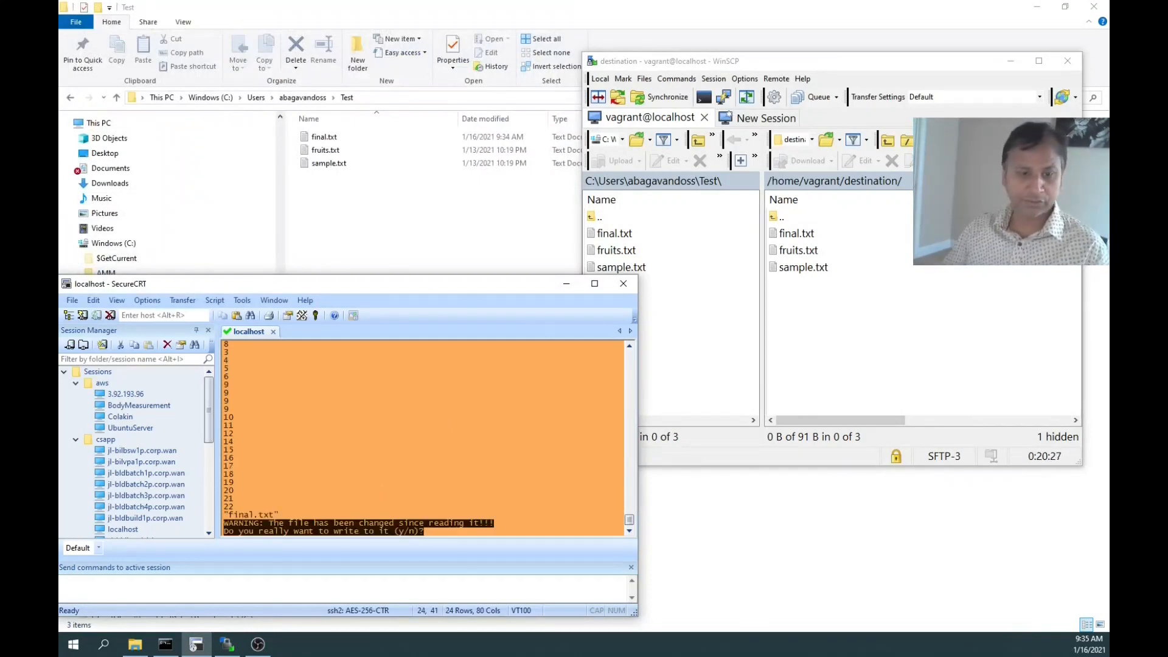
type("y")
Reopen the remote final.txt in vim and go to its last line
type("vim final.txt")
key("Return")
key("shift+g")
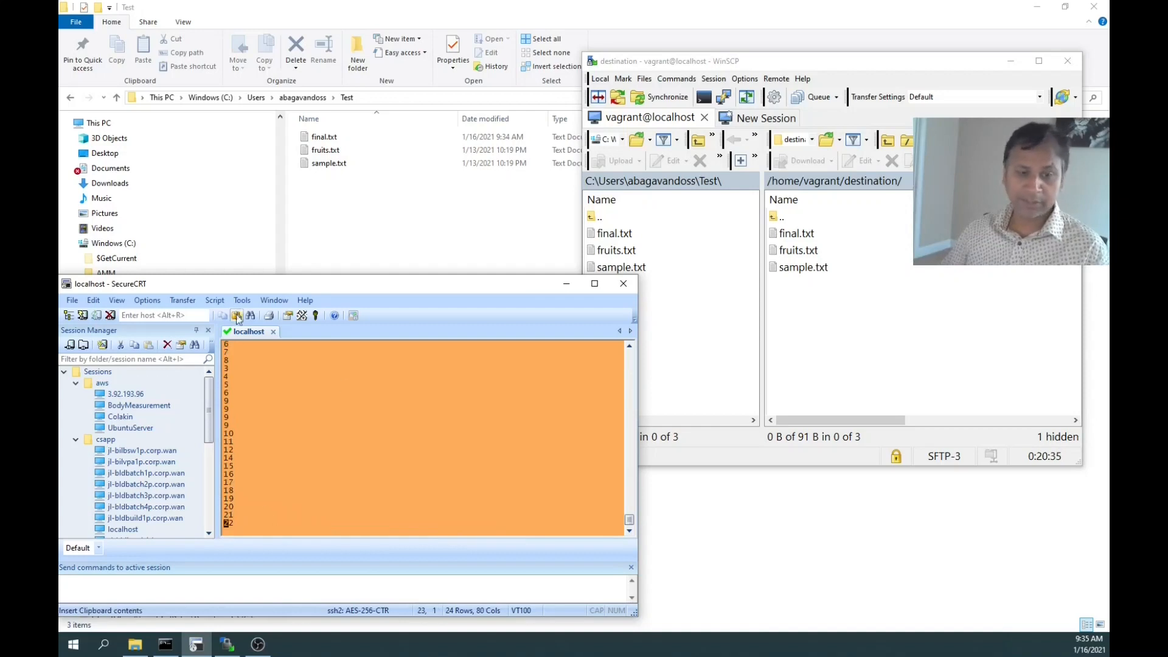
Start EditPlus again, close final.txt and open the user's home folder in the directory tree
left_click(72, 646)
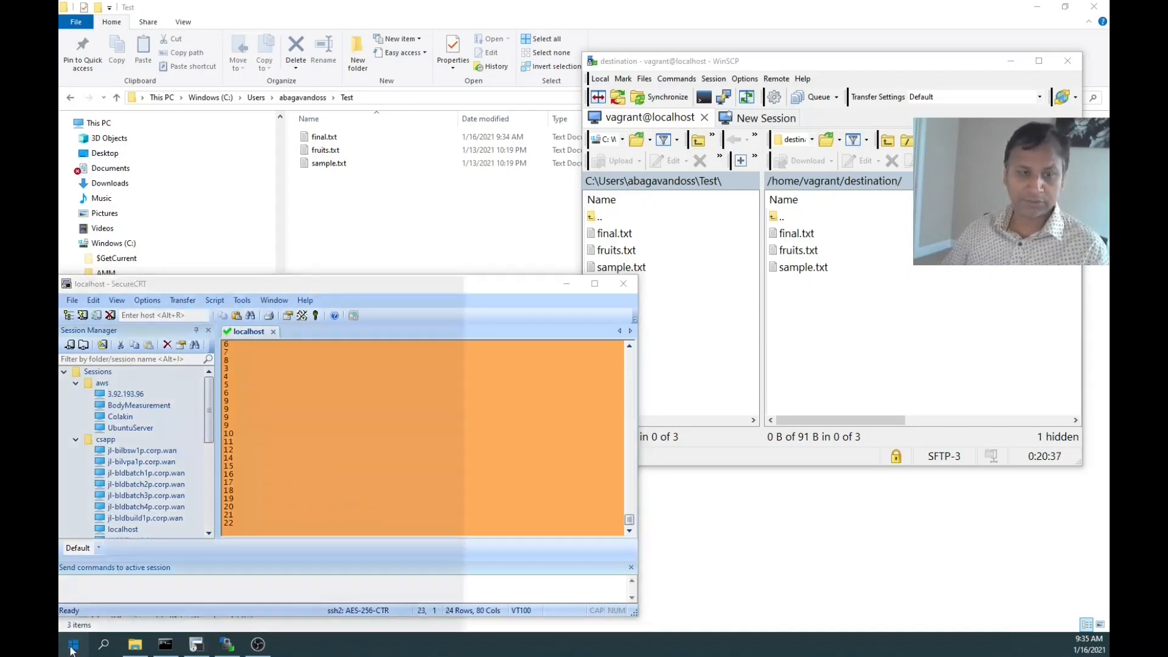
left_click(298, 540)
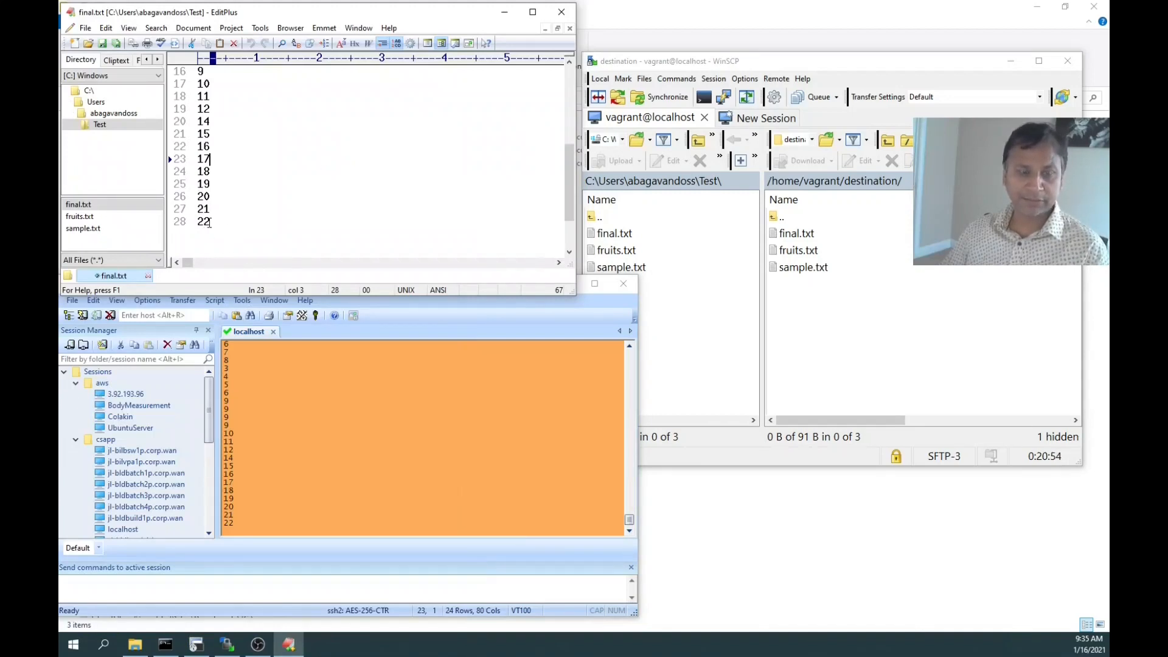
left_click(349, 446)
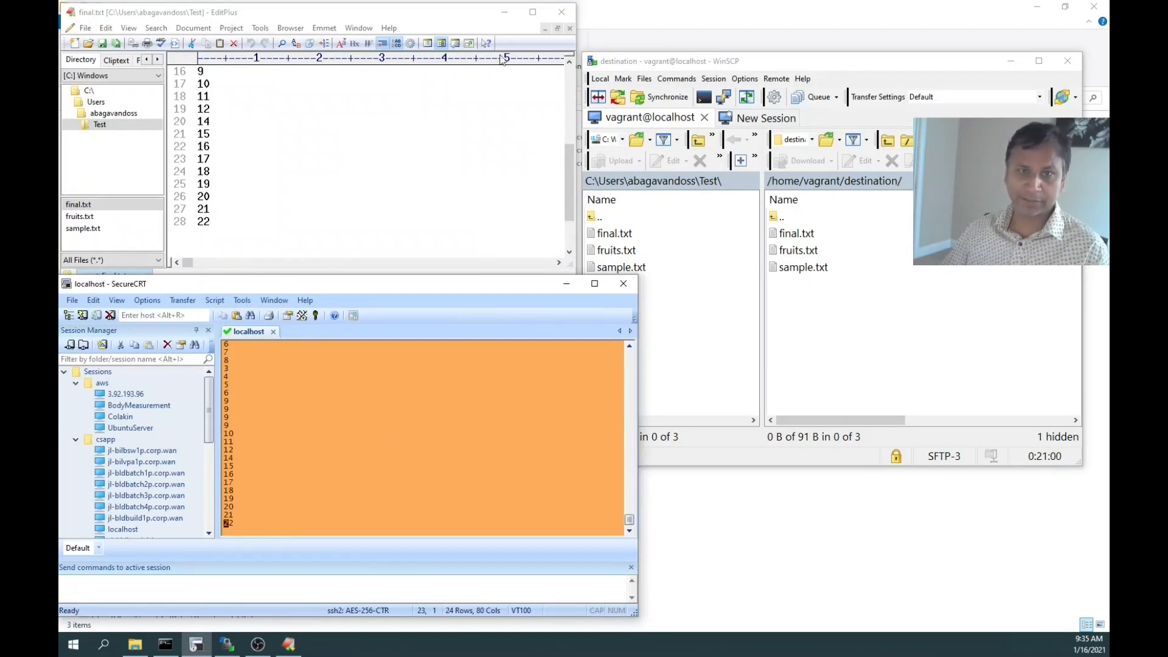
left_click(568, 33)
double_click(115, 114)
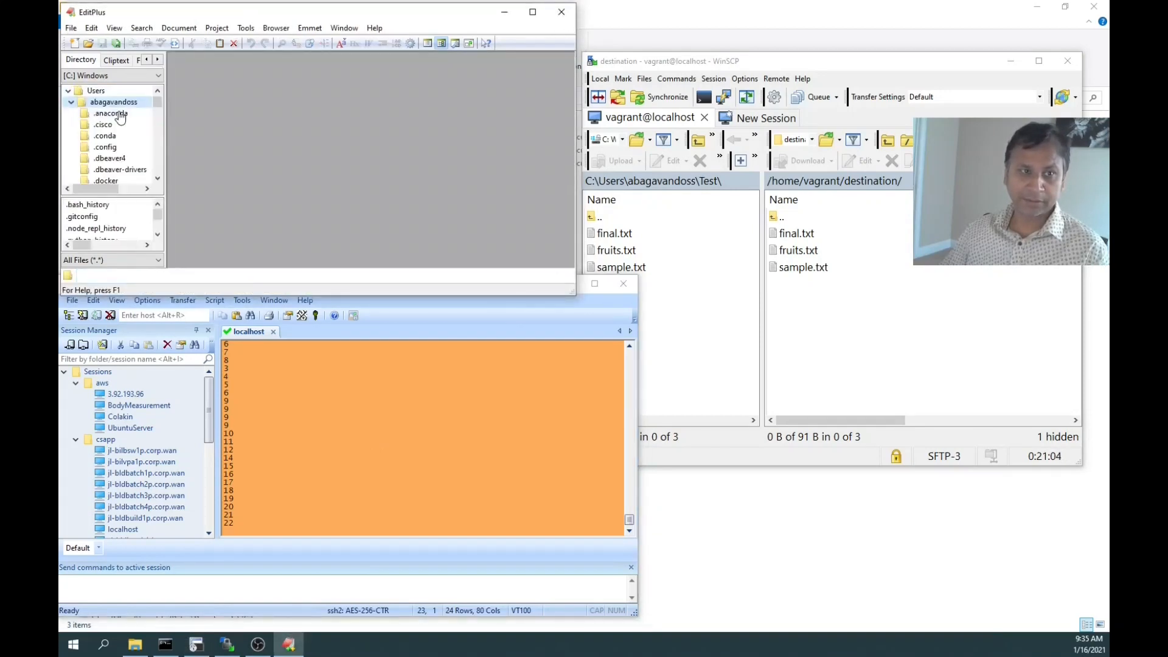
left_click(351, 506)
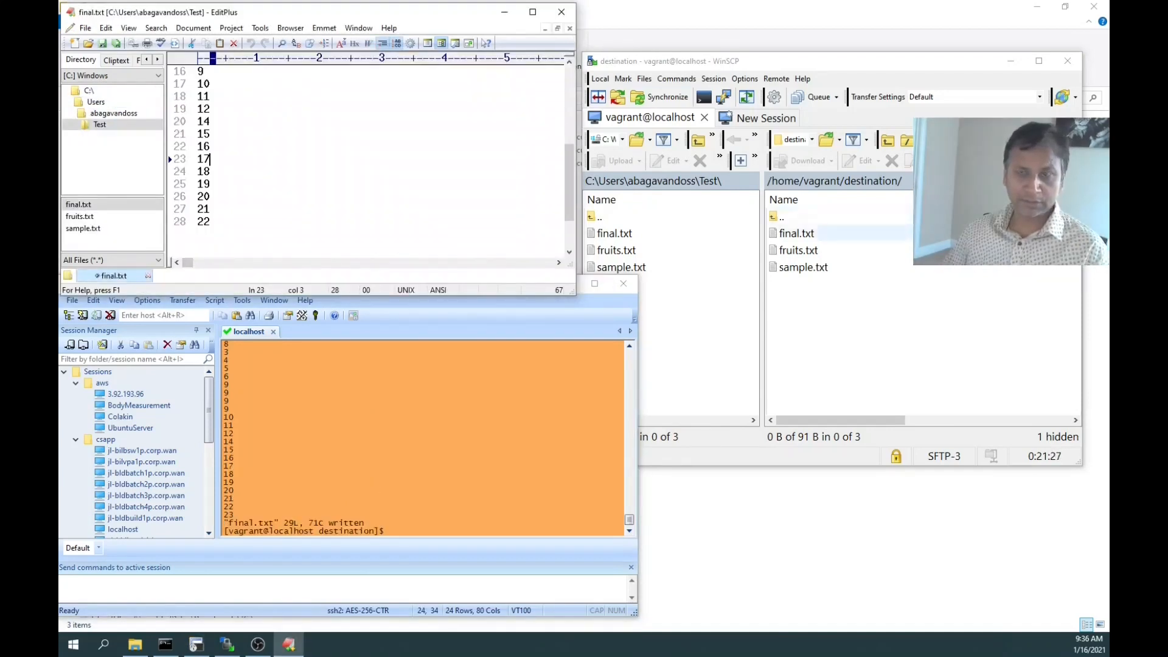
Synchronize files from /home/vagrant/destination to the local Test folder in WinSCP and reload final.txt in EditPlus
left_click(671, 81)
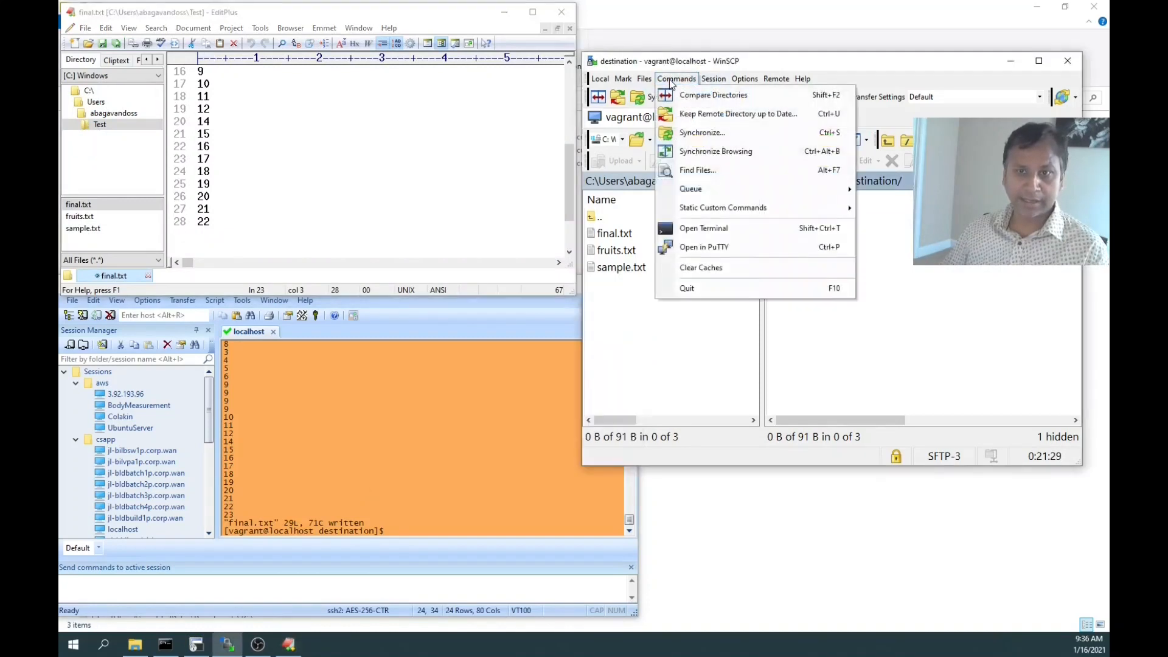
left_click(709, 134)
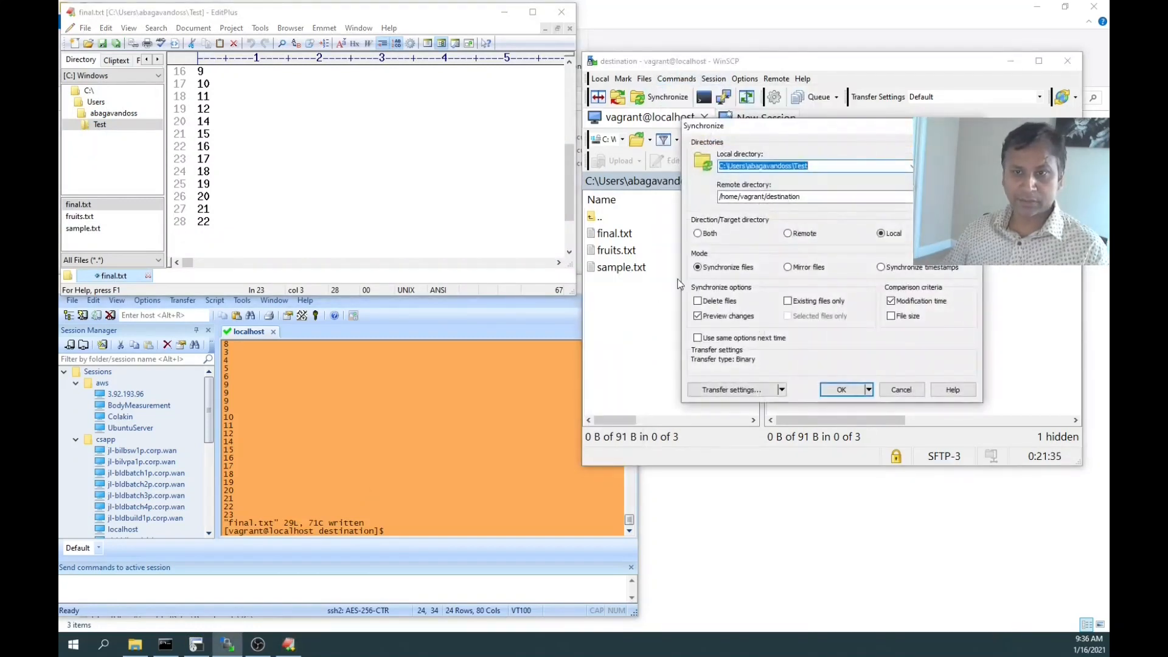
left_click(844, 390)
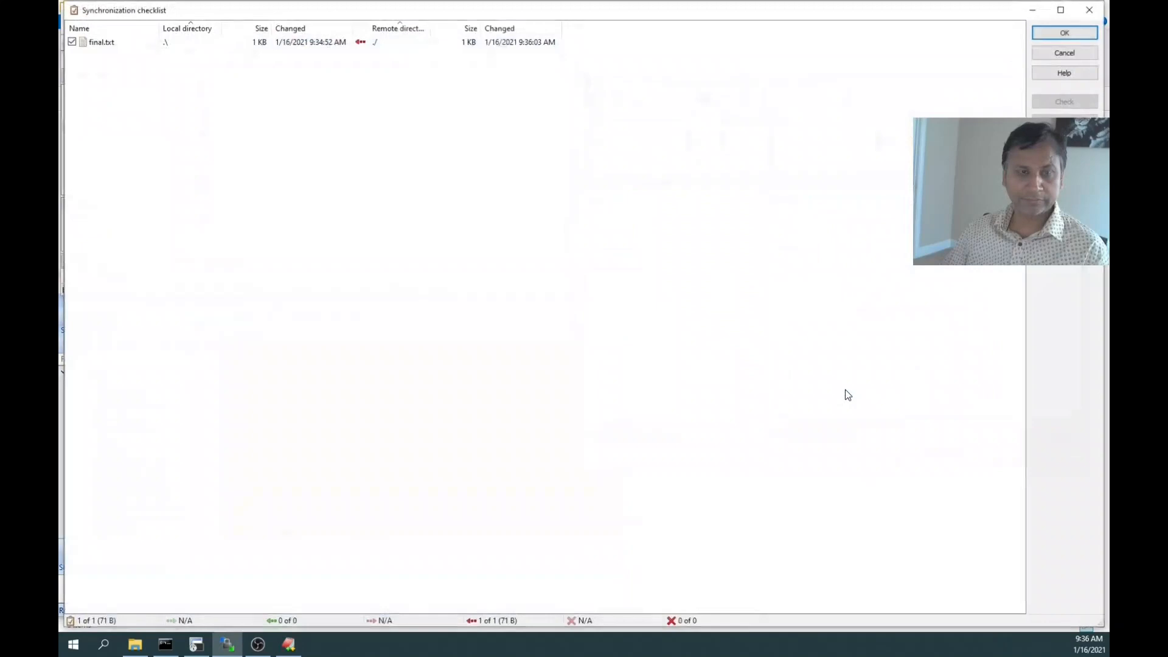
key("Return")
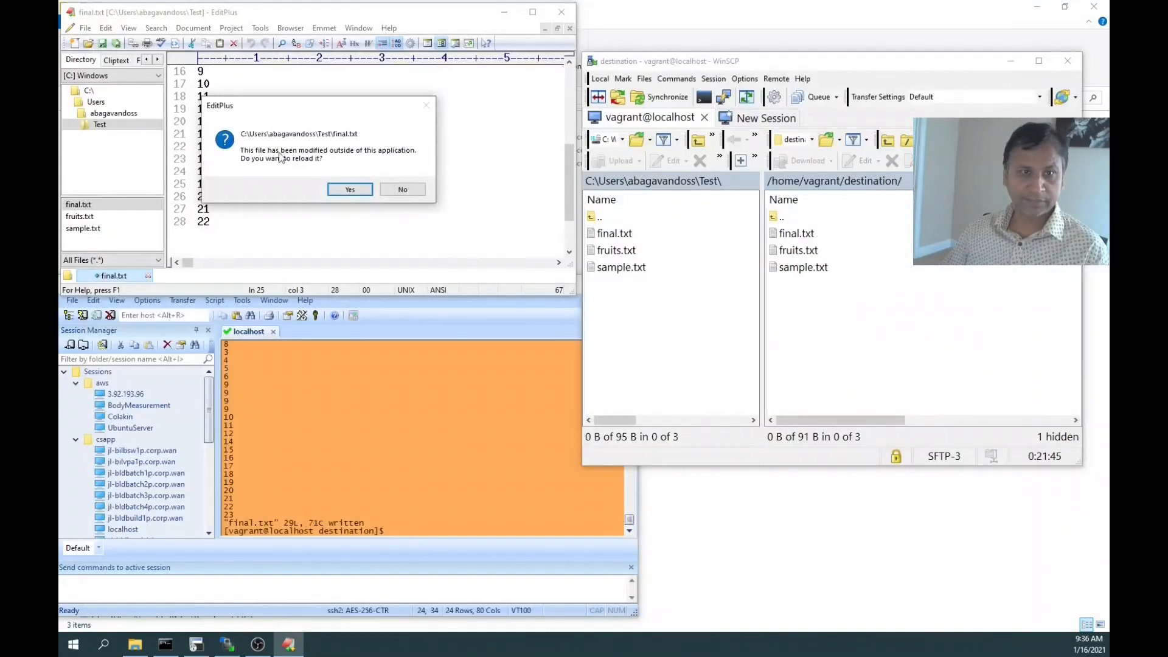
left_click(350, 189)
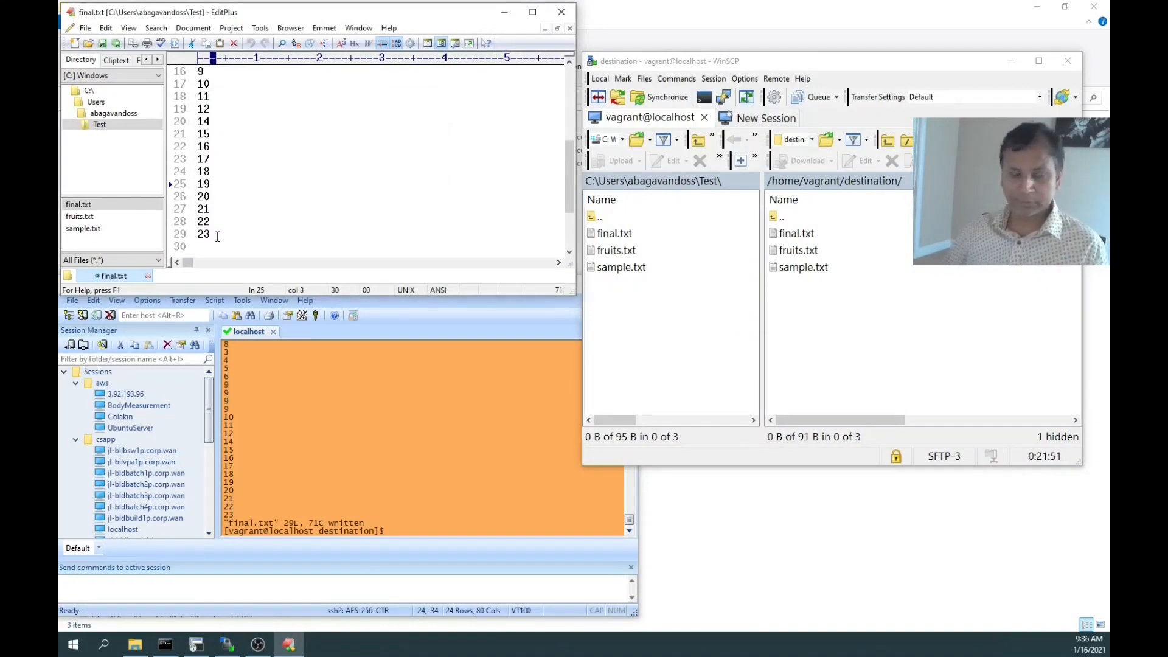
In WinSCP, start keeping /home/vagrant/destination up to date with the local Test folder, including subdirectories, and minimize the watcher
left_click(669, 82)
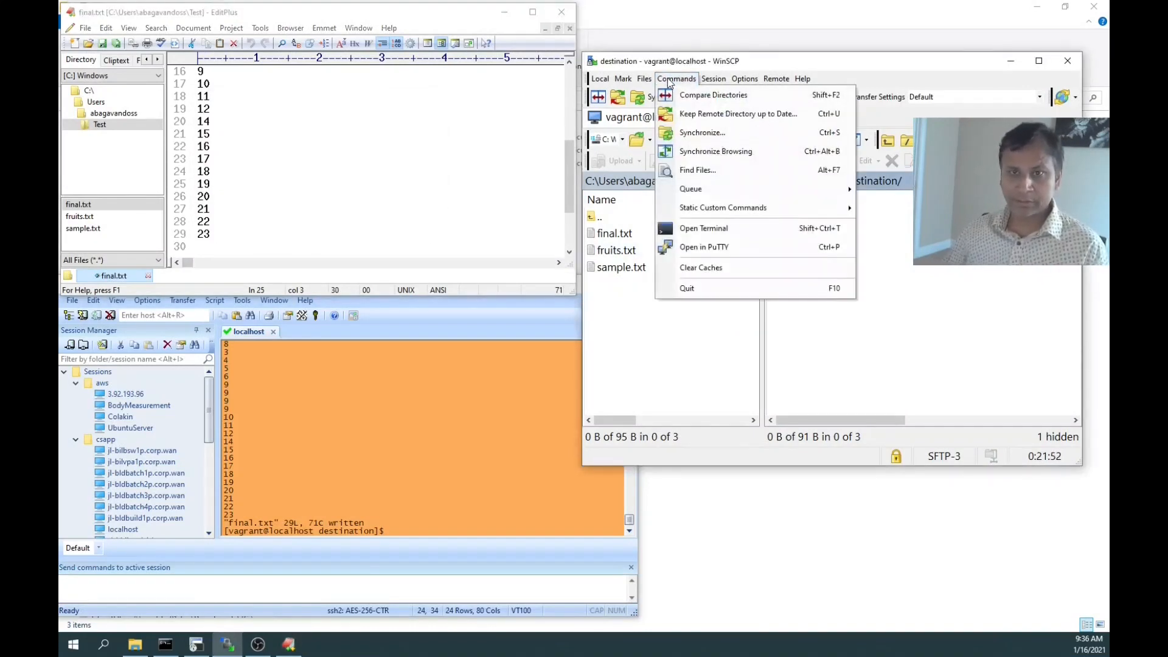
left_click(696, 115)
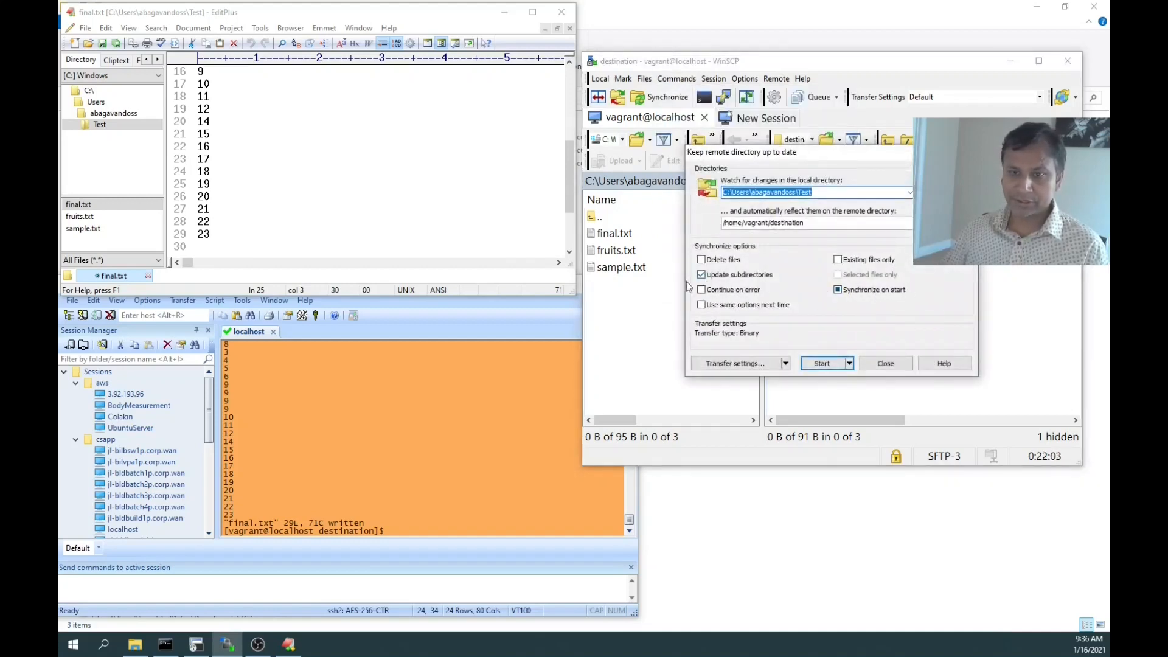
left_click(819, 364)
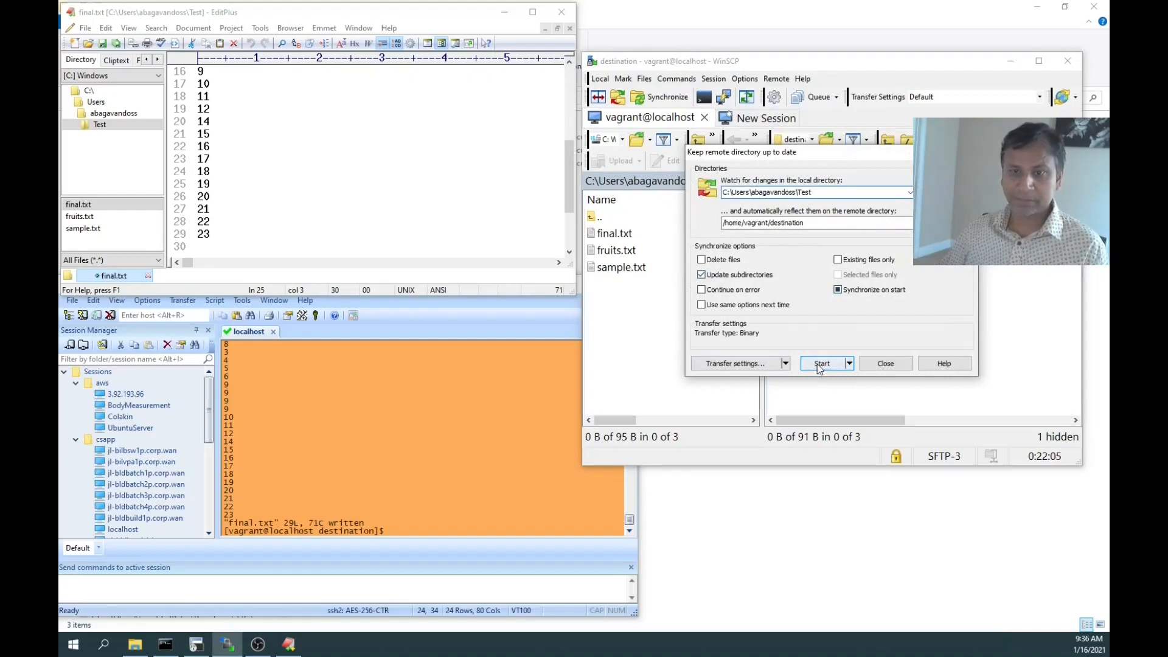
left_click(808, 309)
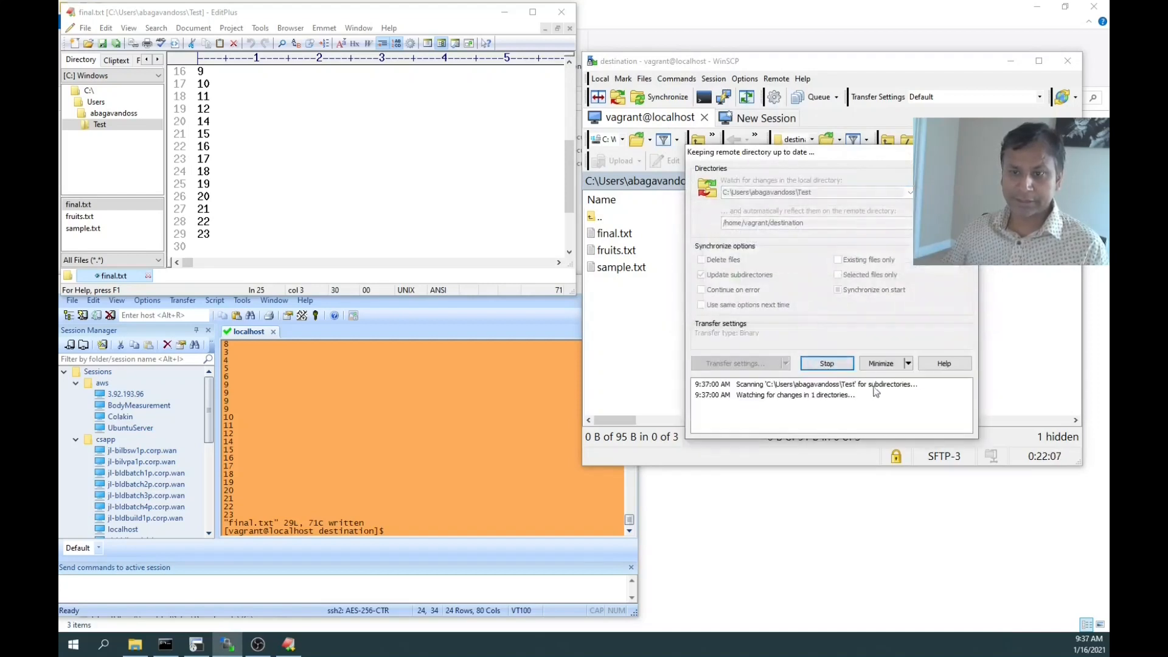
left_click(886, 363)
In EditPlus, go down to the last number in final.txt and add a new line after it
key("Down")
key("Down")
key("Down")
key("Down")
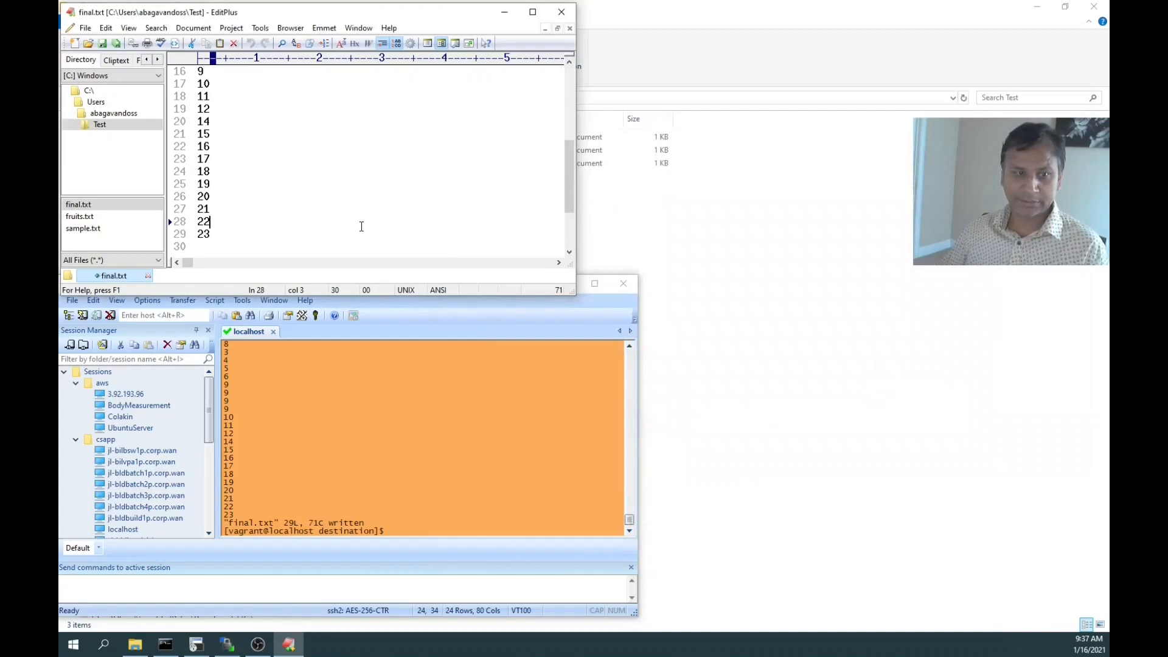
key("Return")
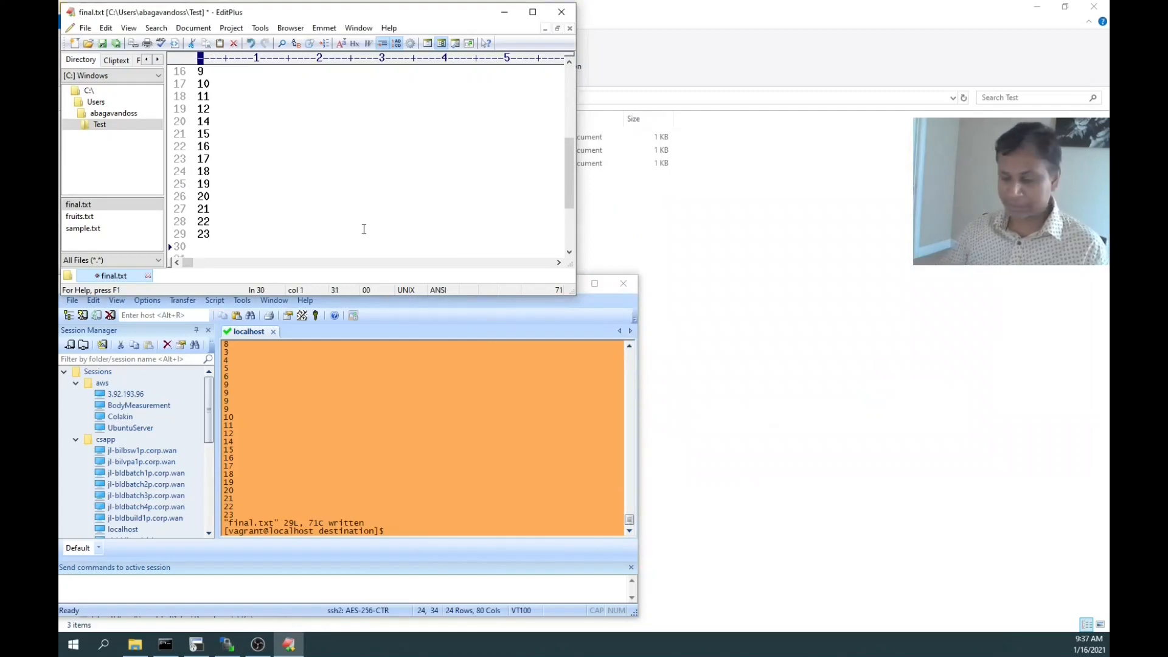
Open fruits.txt from the Test folder, add PassionFruit on line 4 and save the file
double_click(84, 217)
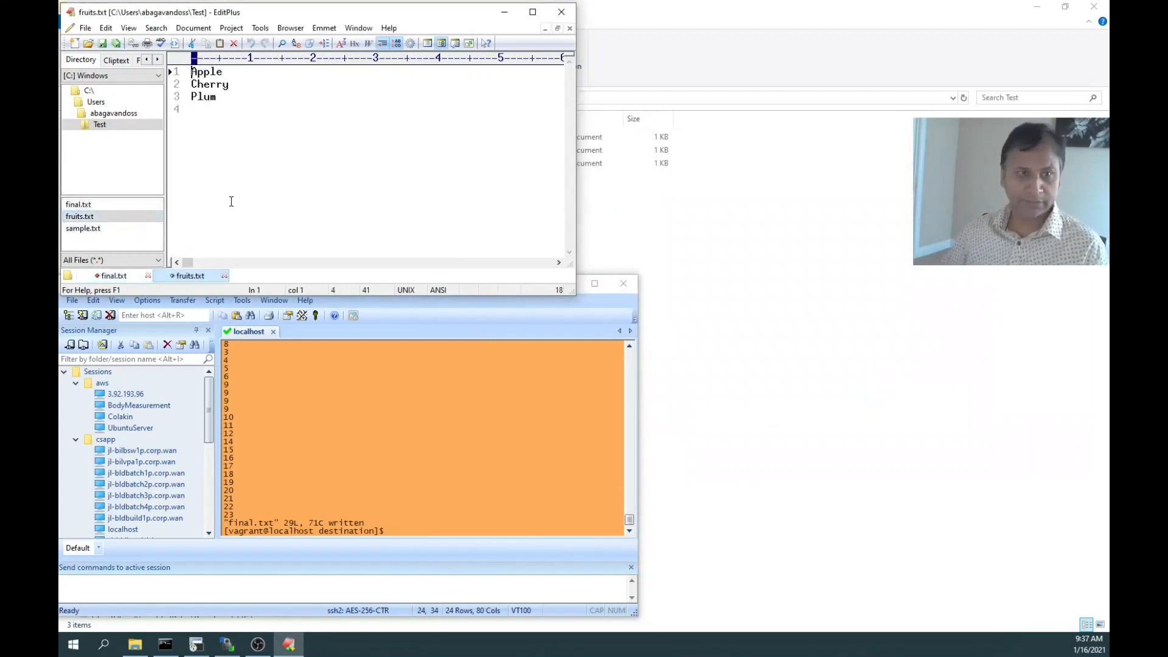
left_click(256, 152)
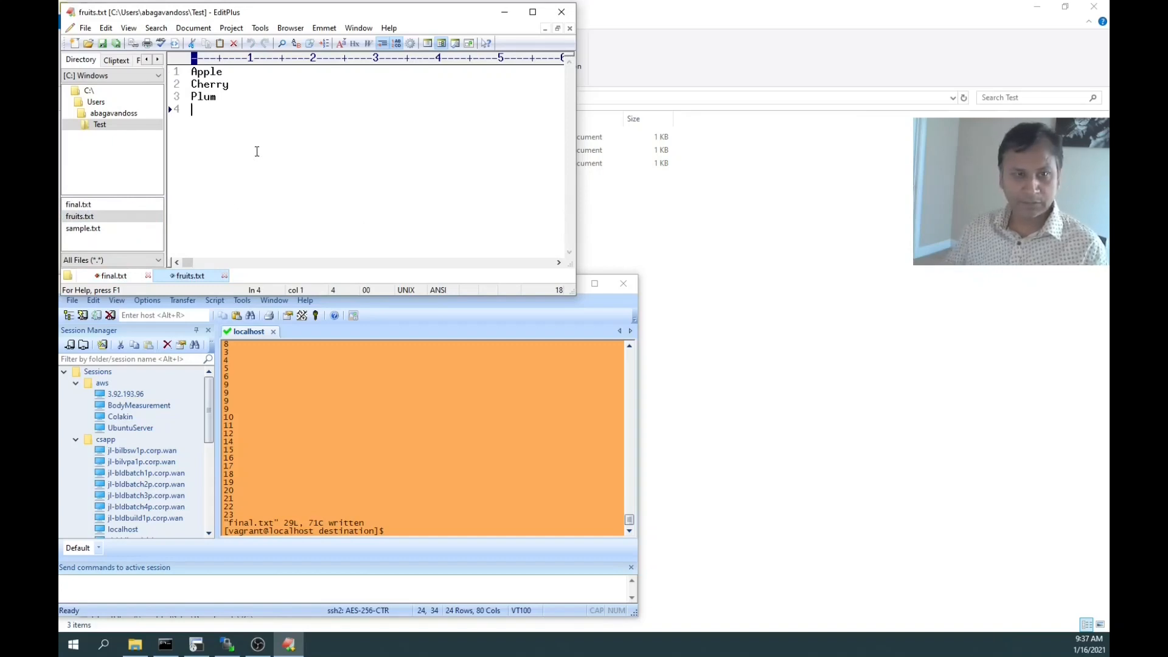
type("PassionFruit")
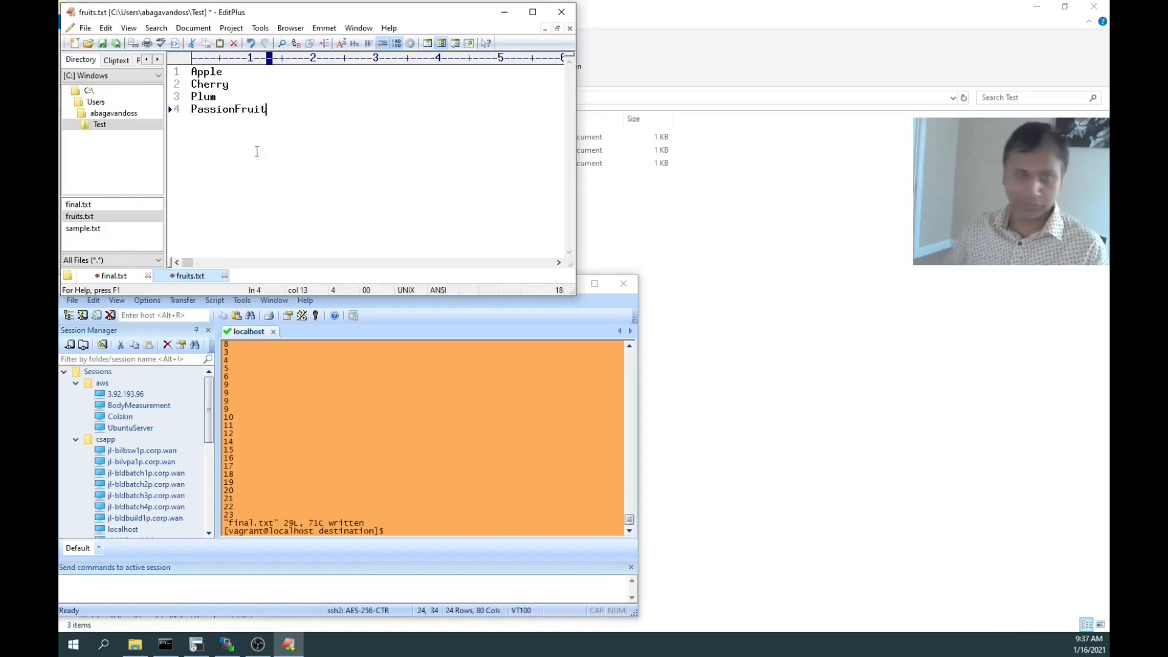
left_click(103, 45)
Switch to SecureCRT and print the remote file with cat fruits.txt, and briefly check WinSCP's directory watcher before minimizing it
left_click(389, 431)
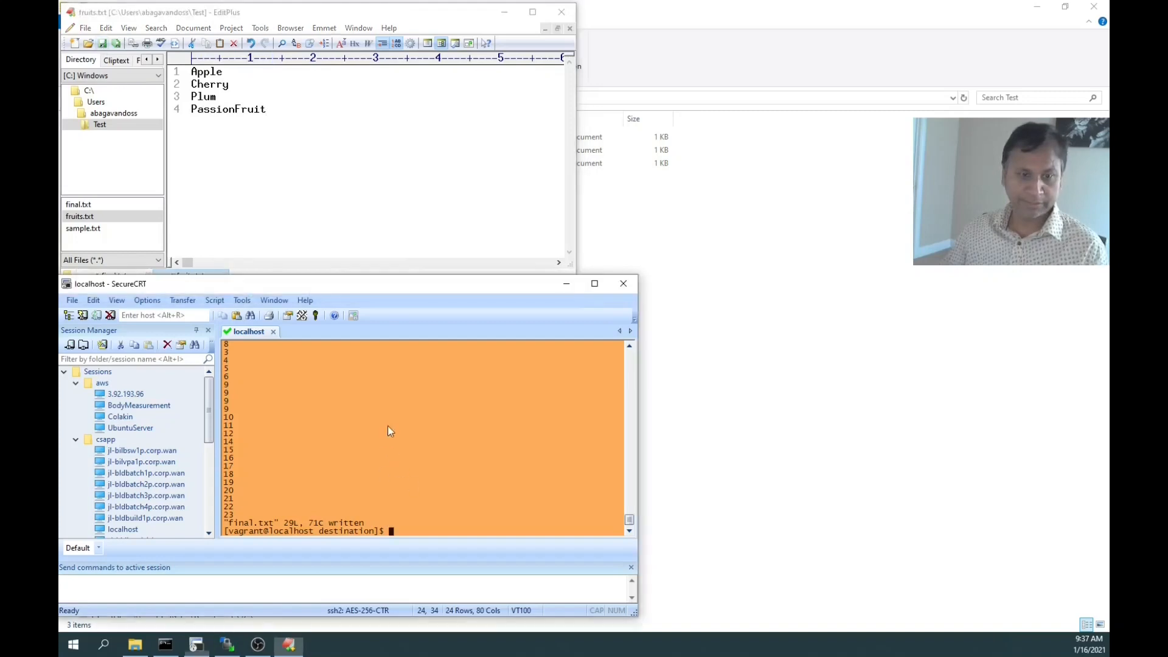
type("cat fruits.txt")
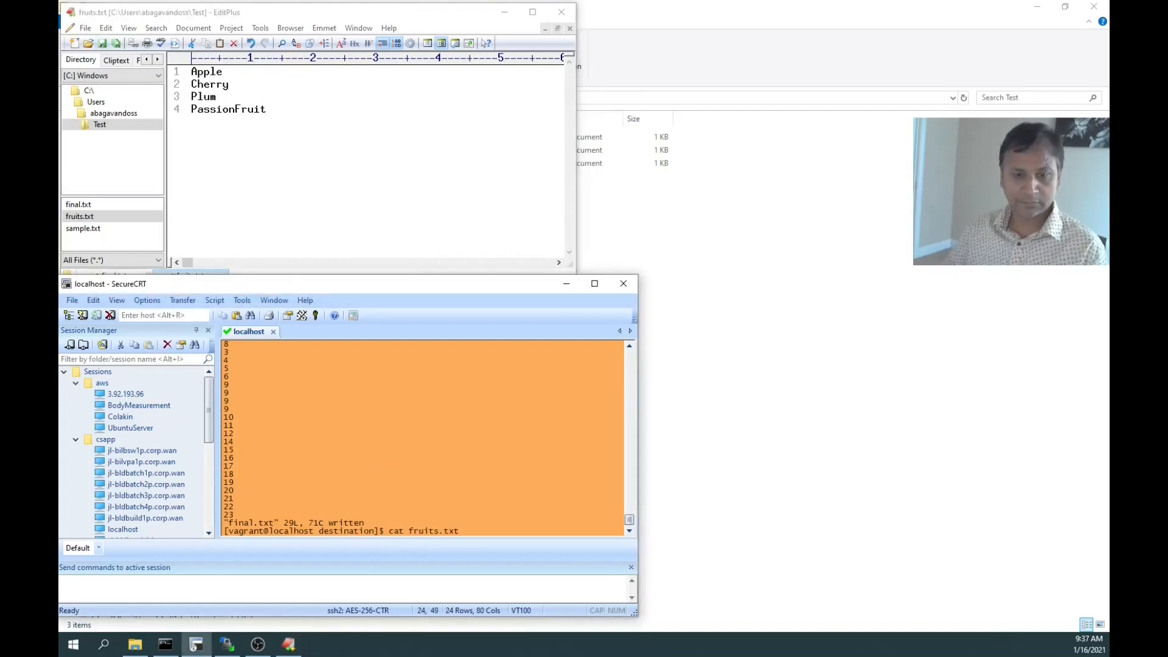
key("Return")
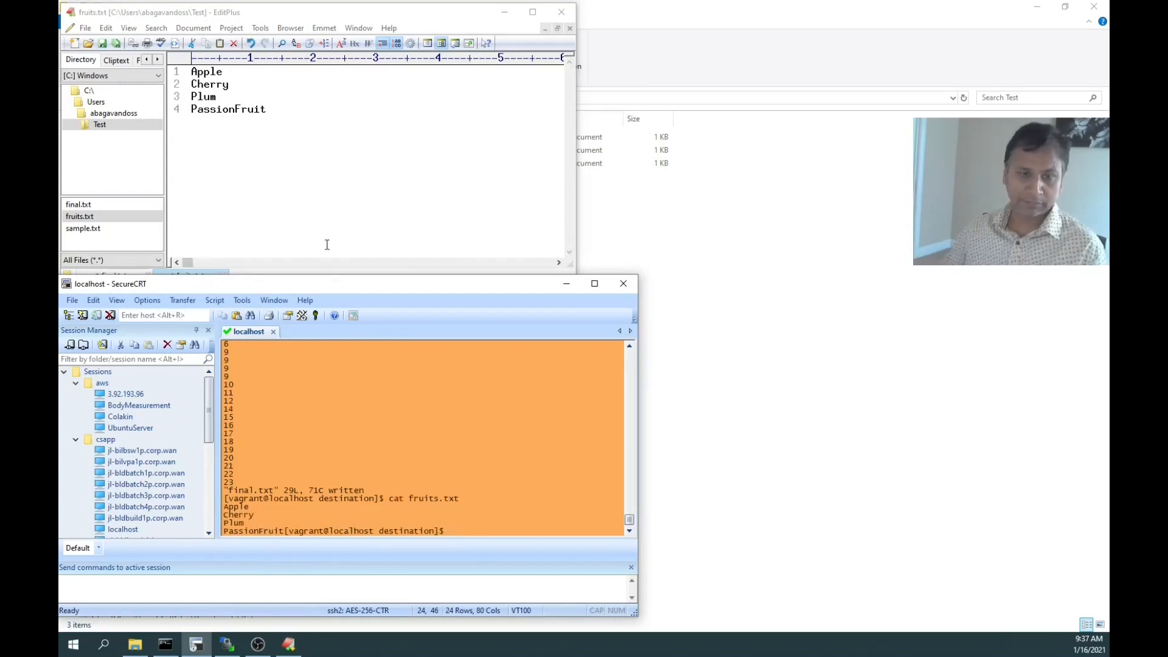
left_click(227, 644)
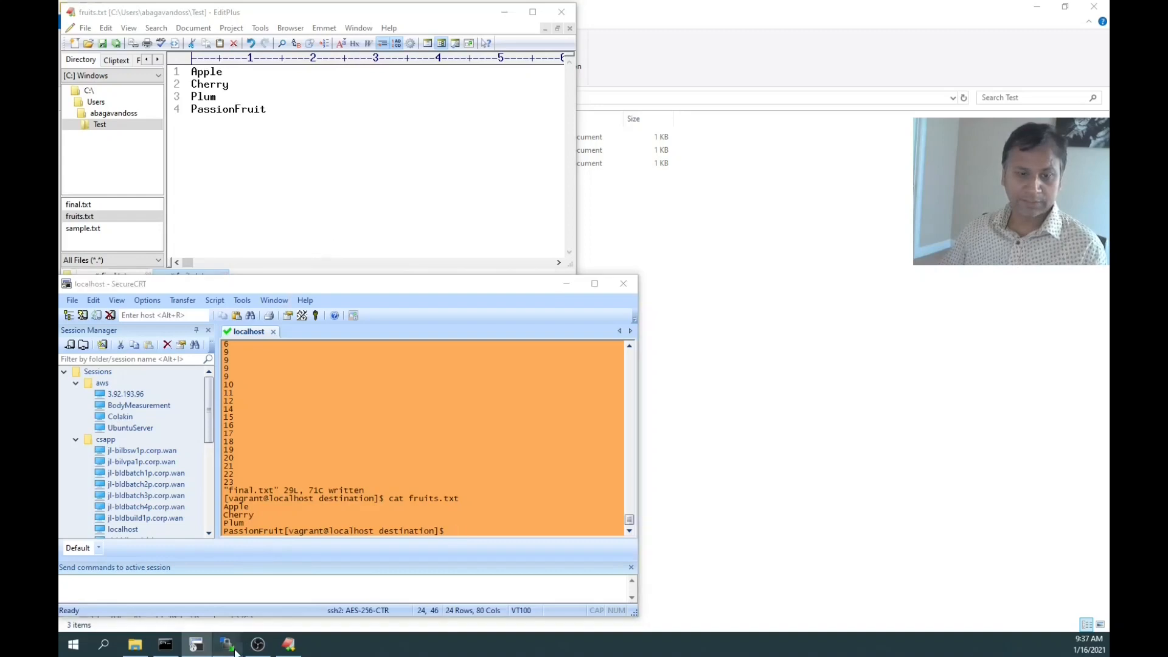
left_click(880, 363)
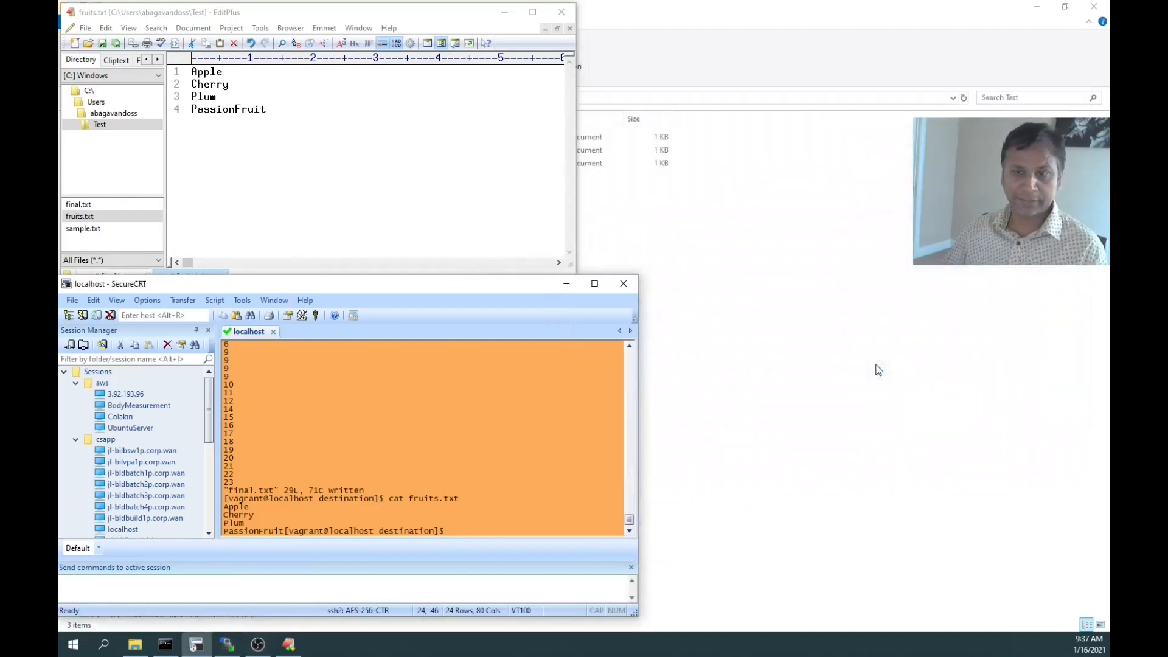
Back in EditPlus, add Banana on a new line below PassionFruit in fruits.txt and save the file
left_click(393, 164)
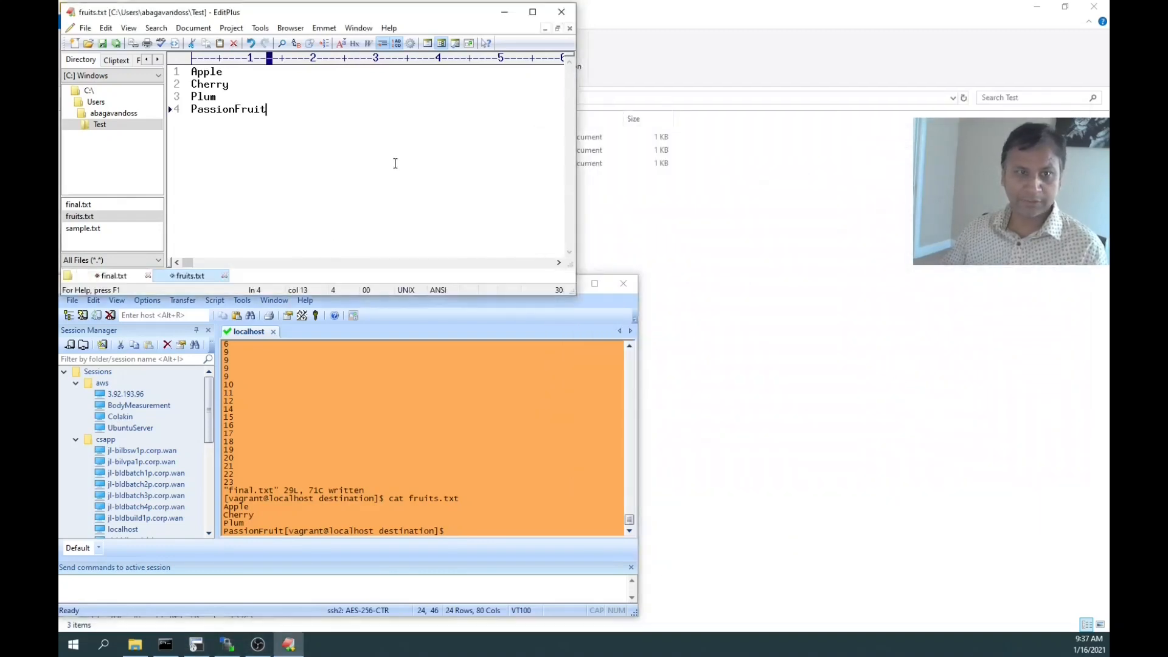
key("Return")
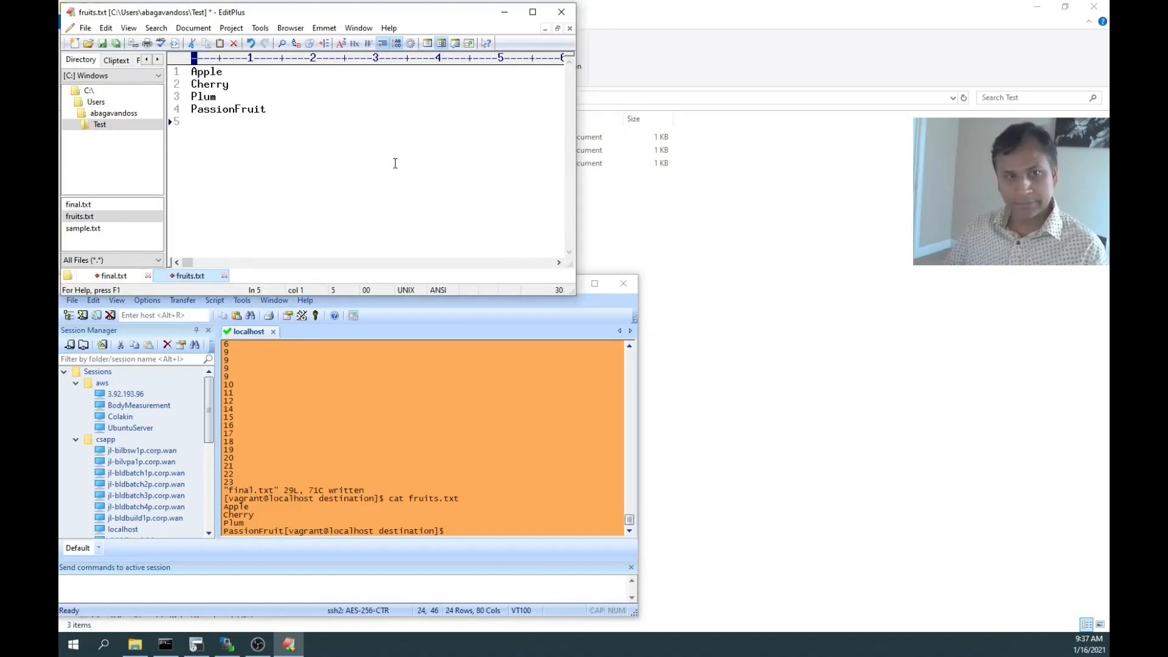
type("Banana")
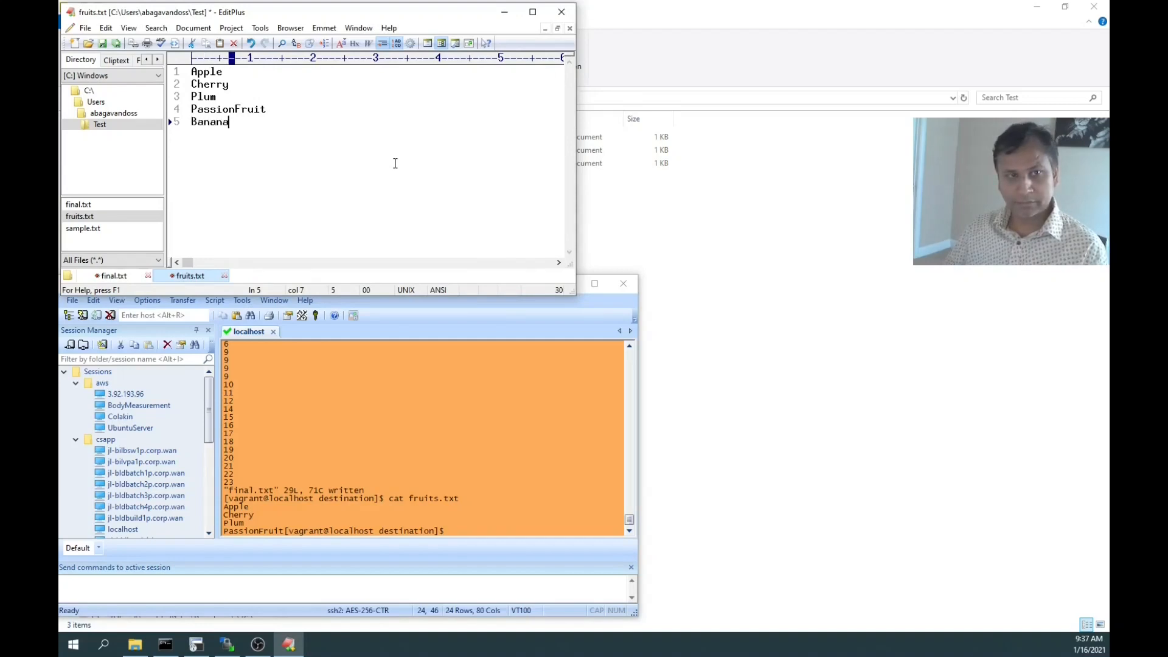
left_click(102, 45)
Print the remote fruits.txt again with cat in the SecureCRT session
left_click(444, 389)
type("cat fruits.txt")
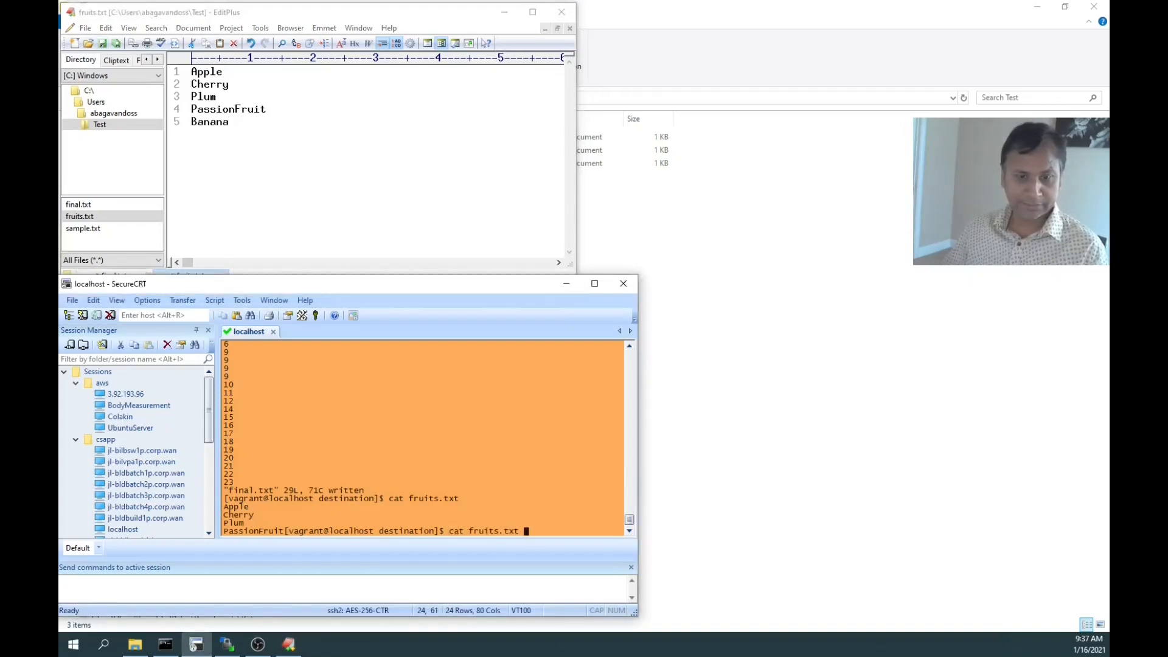
key("Return")
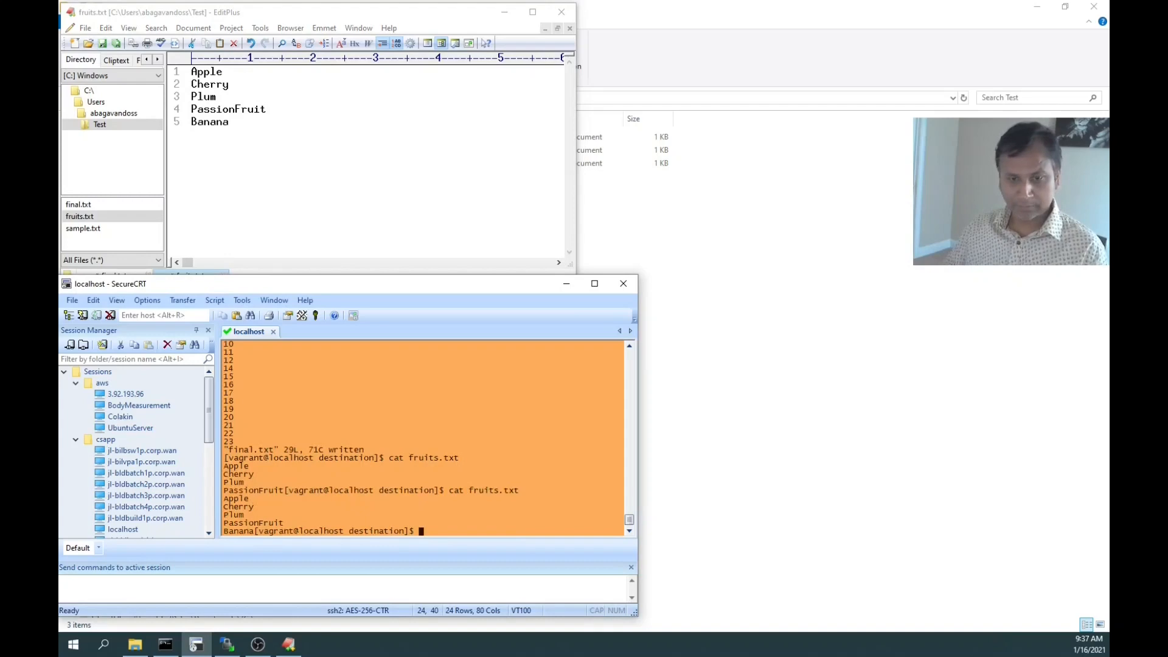
Follow changes to the remote file continuously with tail -f fruits.txt
type("tail -f fui")
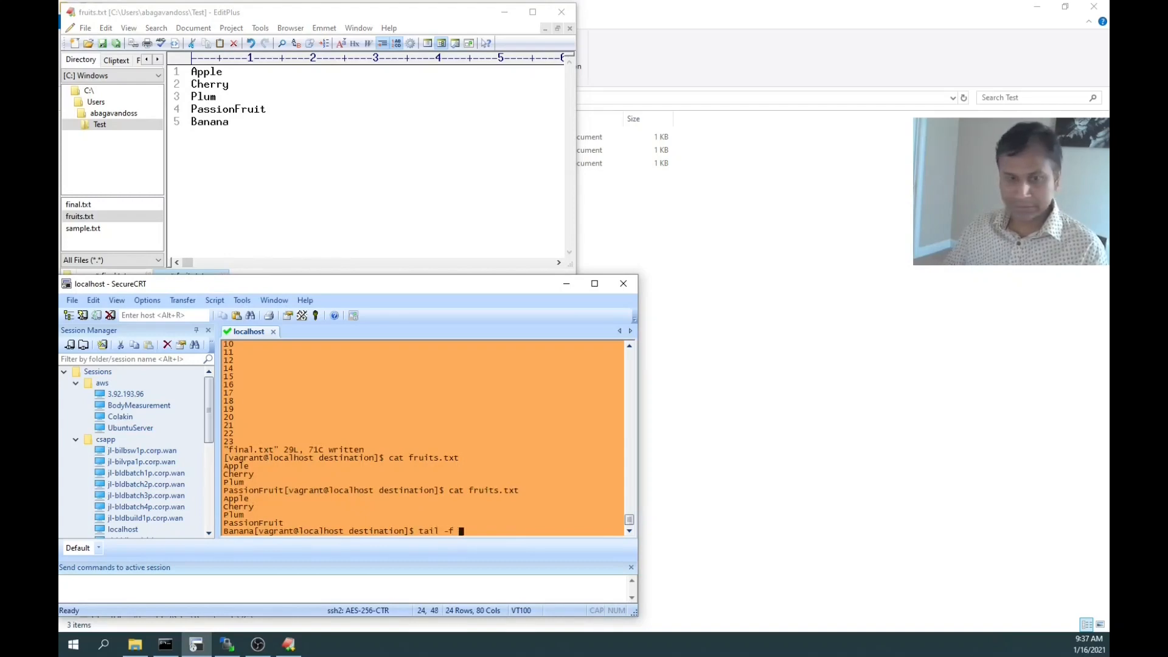
key("BackSpace")
key("BackSpace")
type("r")
key("Tab")
key("Return")
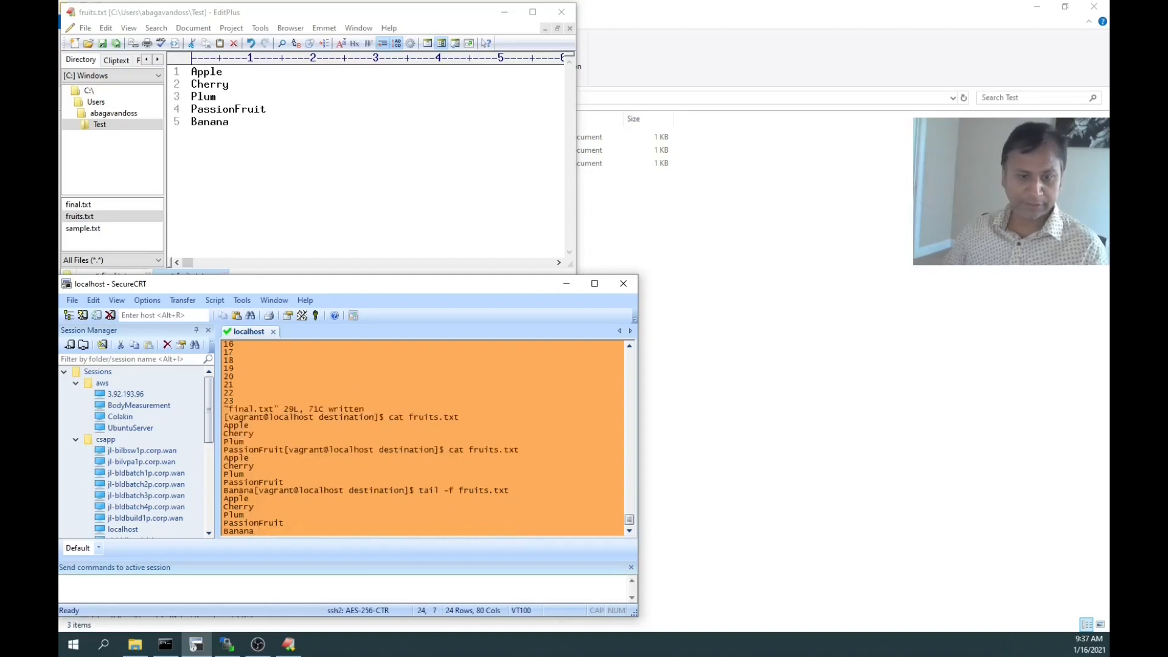
In EditPlus, add Strawberry below Banana in fruits.txt with a new line after it, save, and bring up WinSCP's directory watcher
left_click(325, 174)
key("Return")
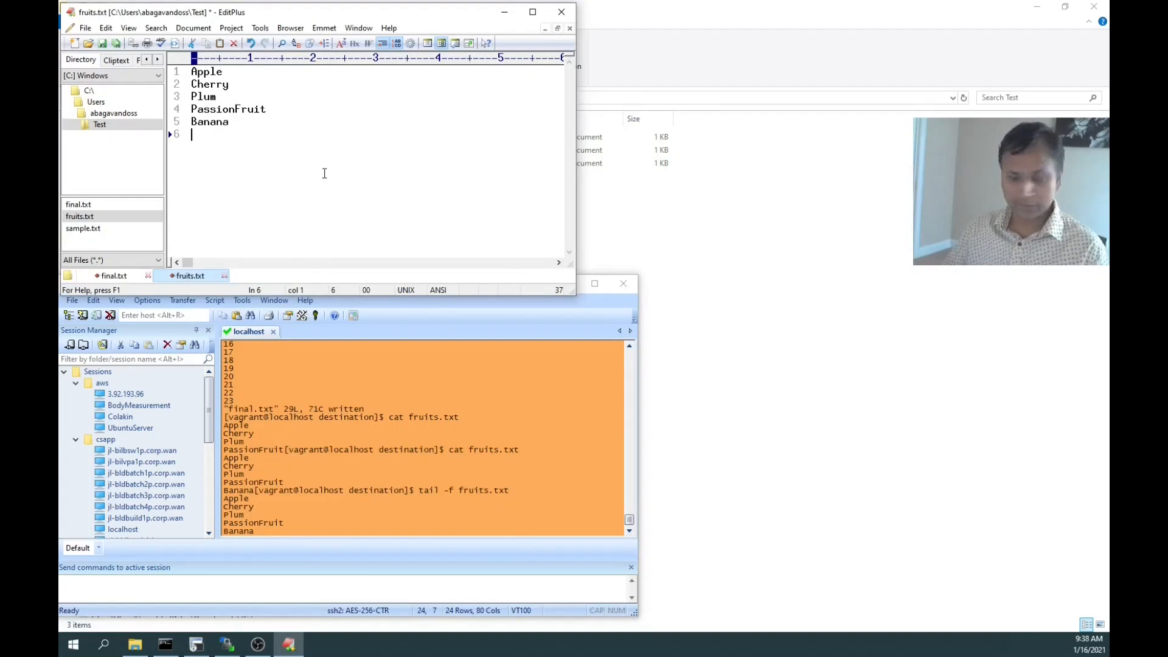
type("Str")
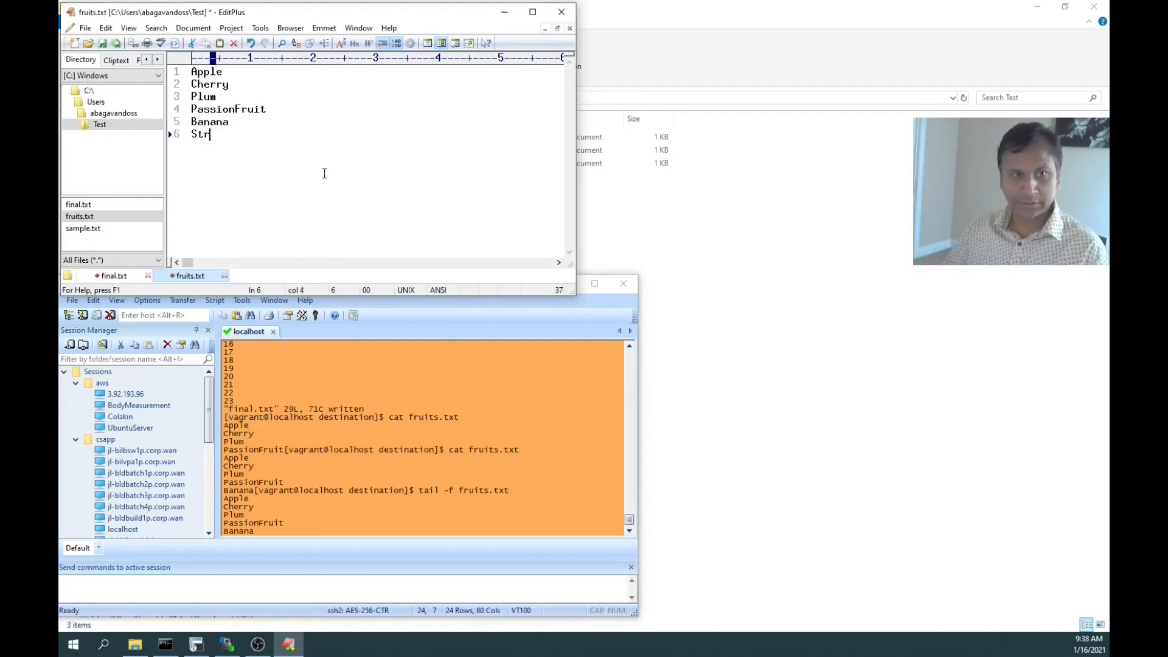
type("awberry")
key("Return")
left_click(102, 44)
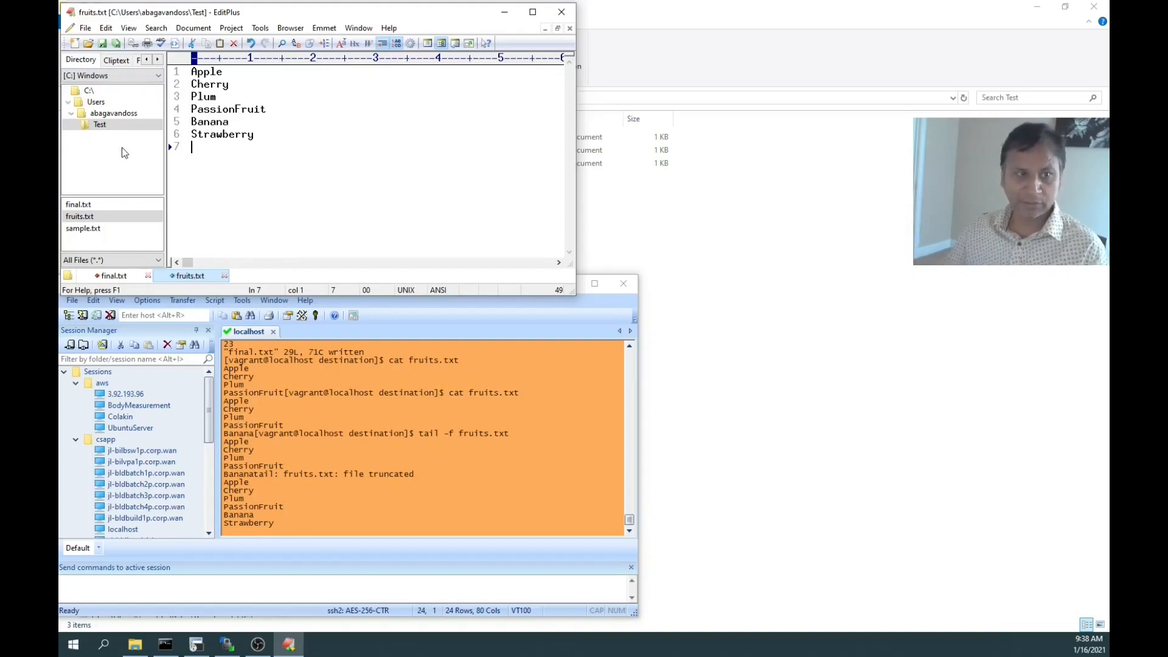
left_click(226, 650)
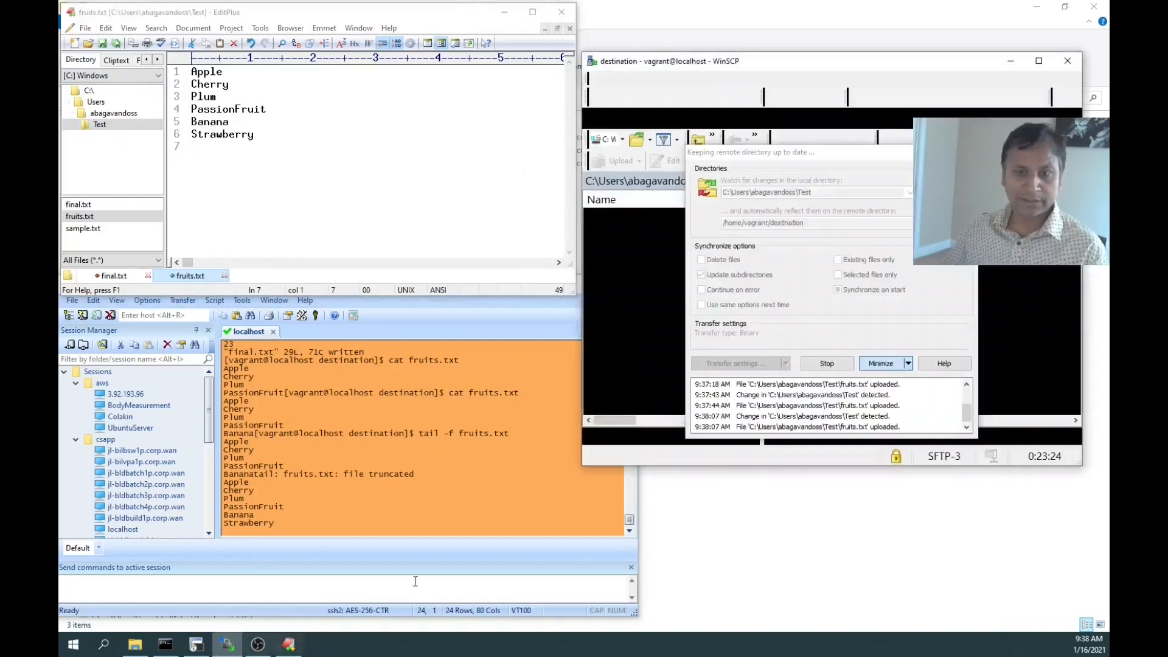